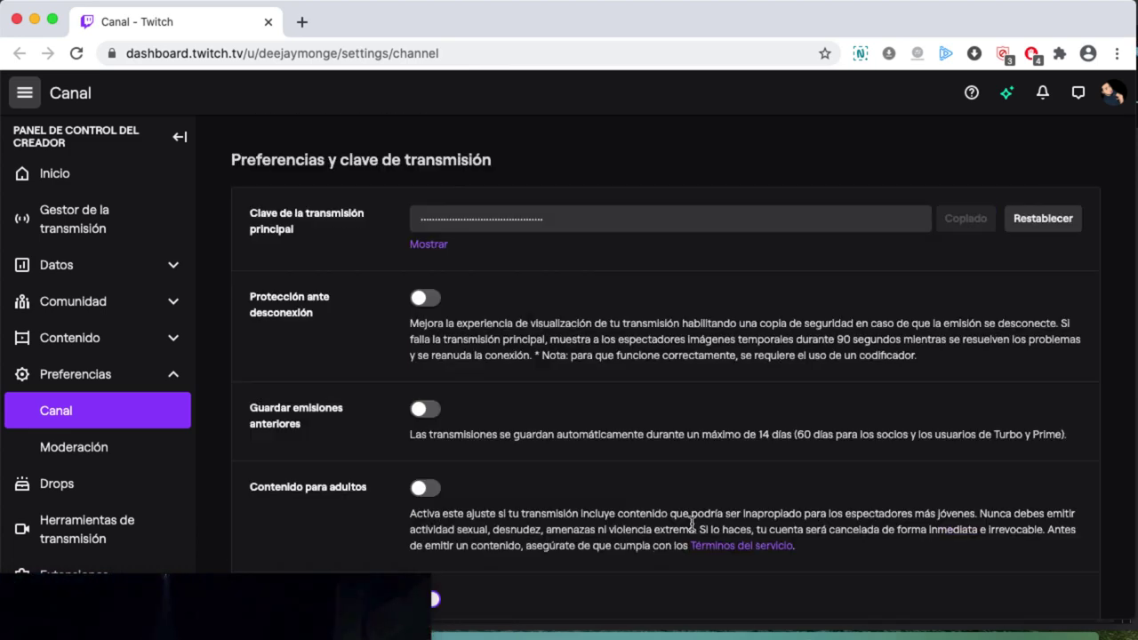
# Step: Open Twitch's stream manager, and start the video broadcast to Twitch from VirtualDJ's Broadcast settings
pyautogui.click(21, 227)
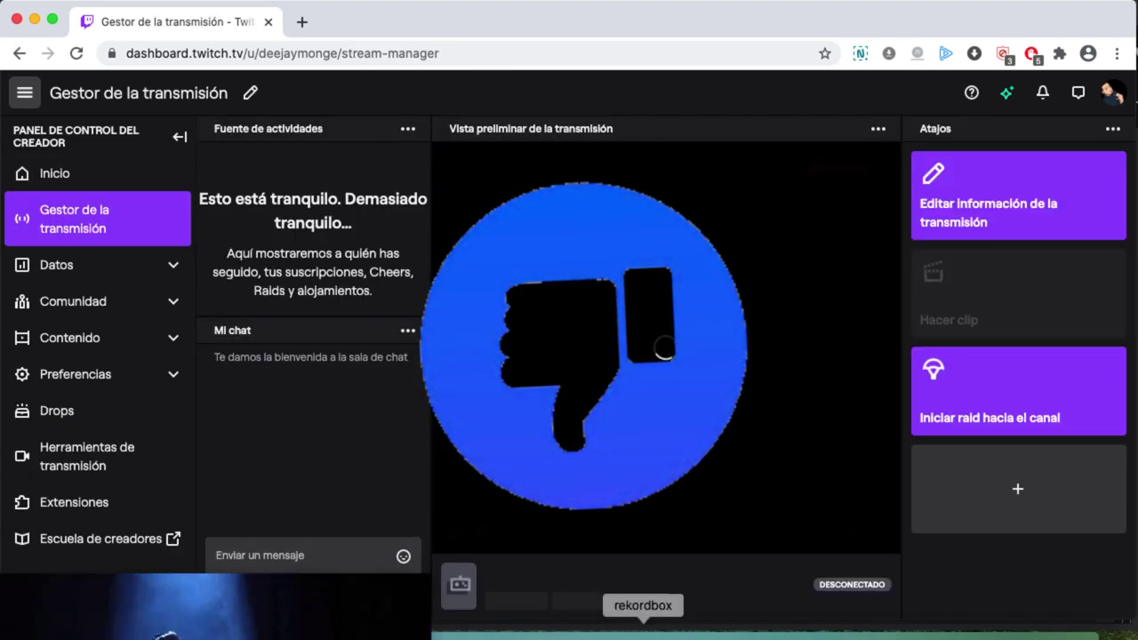
pyautogui.press('super+Tab')
pyautogui.click(904, 633)
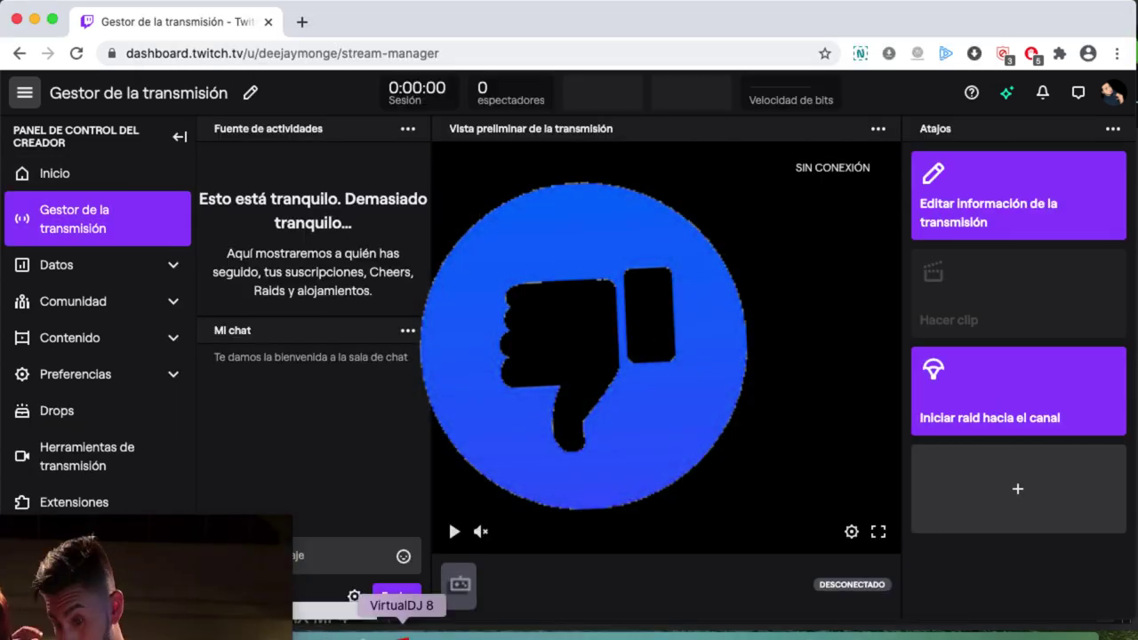
pyautogui.click(401, 634)
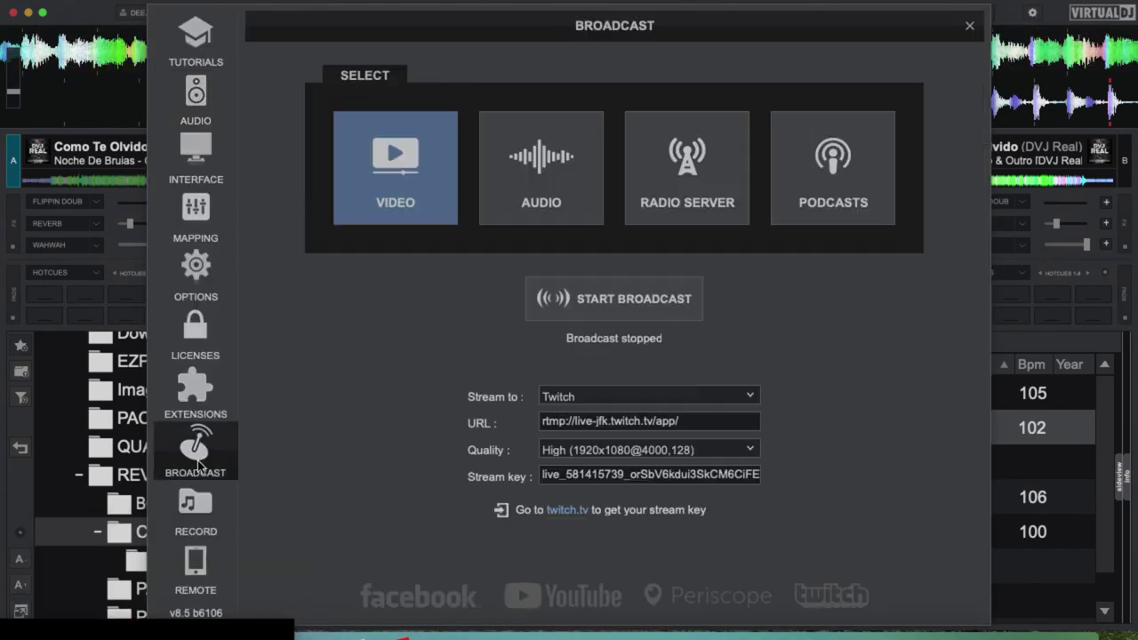
pyautogui.click(645, 301)
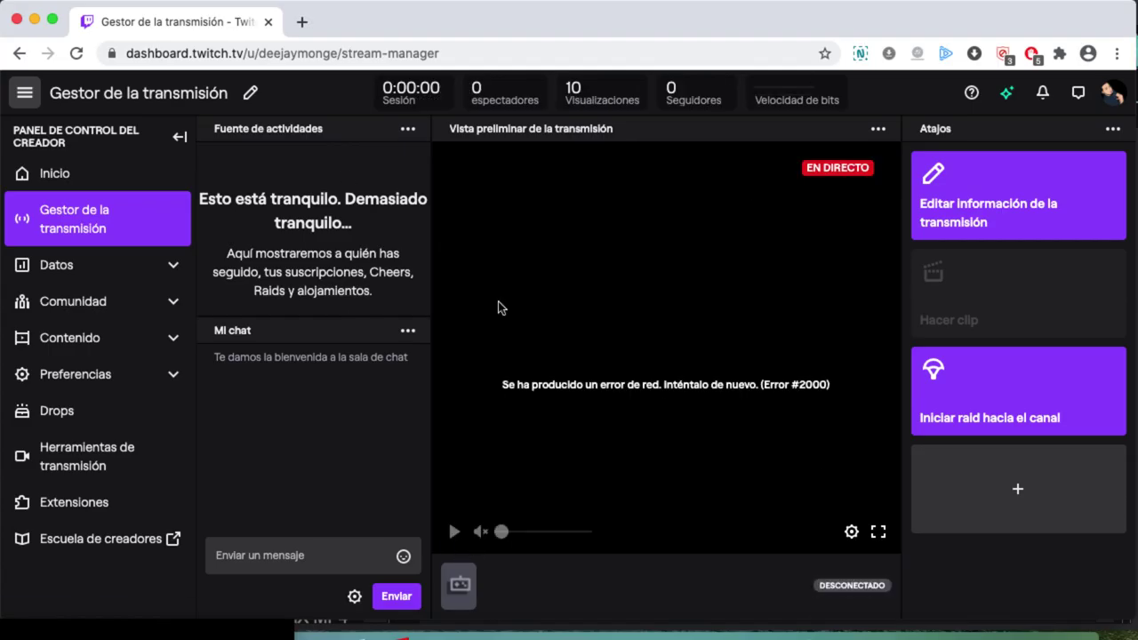
# Step: Reload the Twitch stream manager in the browser and play the stream preview, visiting Twitch Inspector for connection diagnostics
pyautogui.press('super+r')
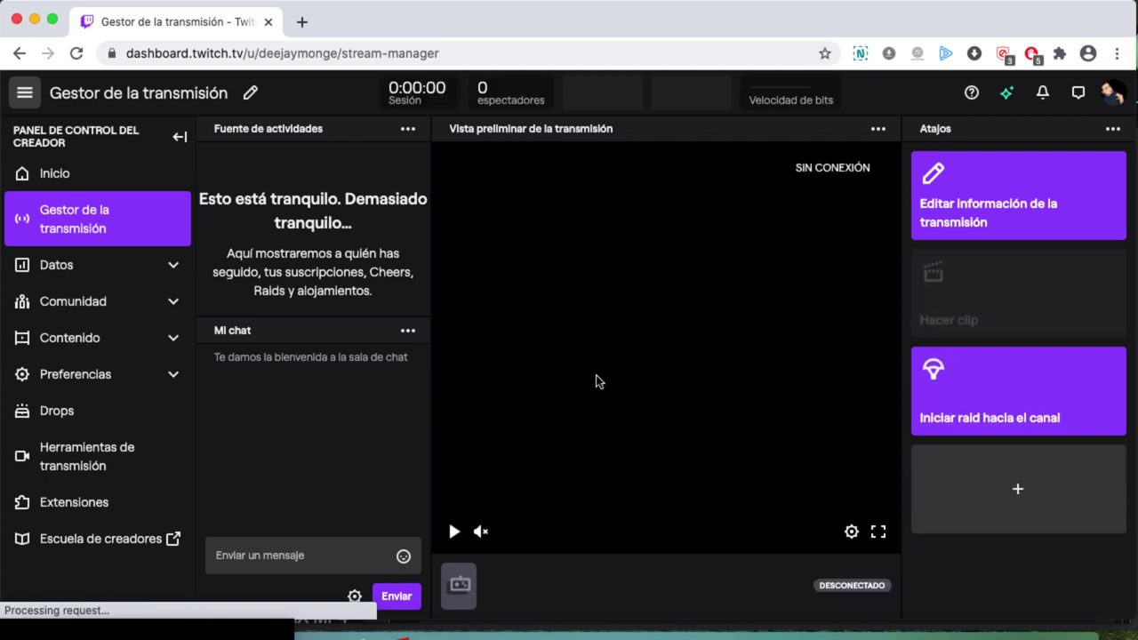
pyautogui.click(851, 589)
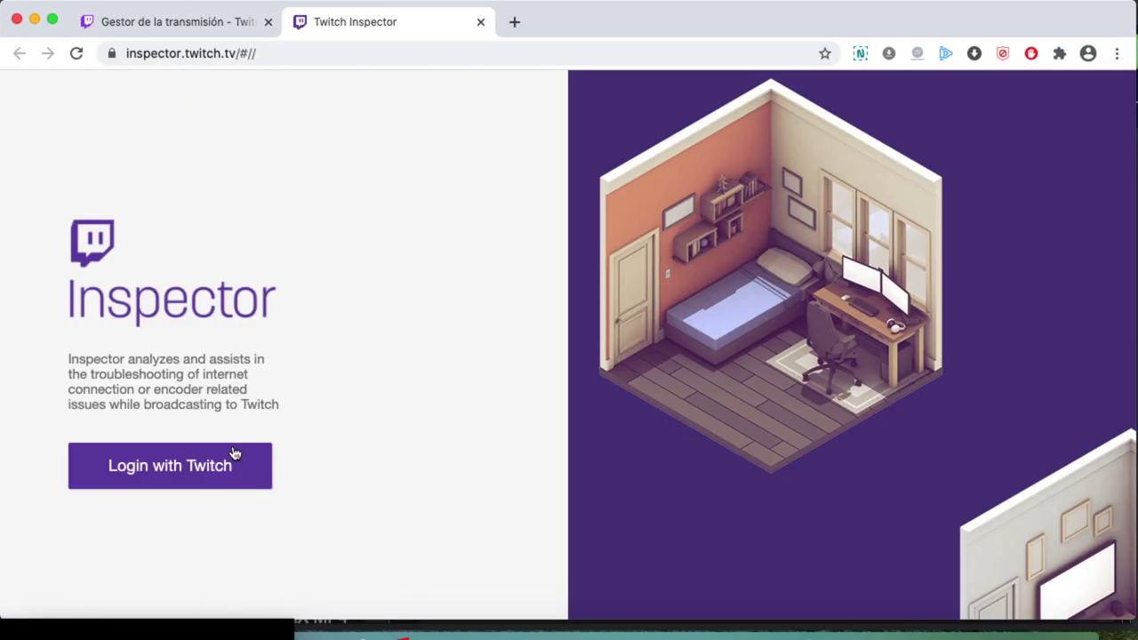
pyautogui.click(234, 466)
pyautogui.click(249, 483)
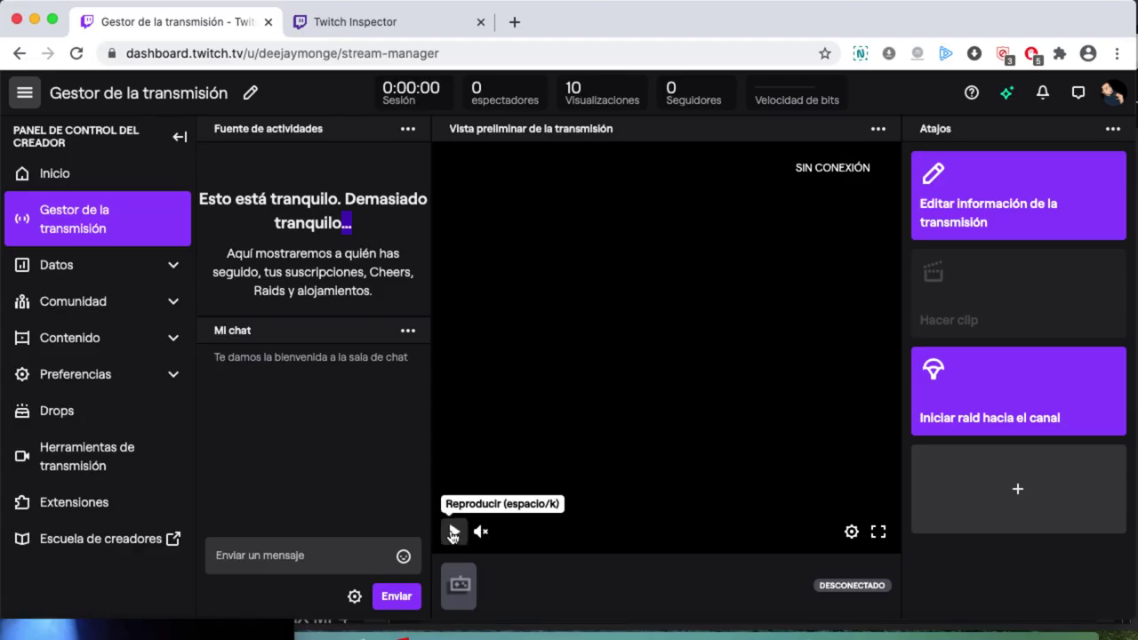
pyautogui.click(452, 532)
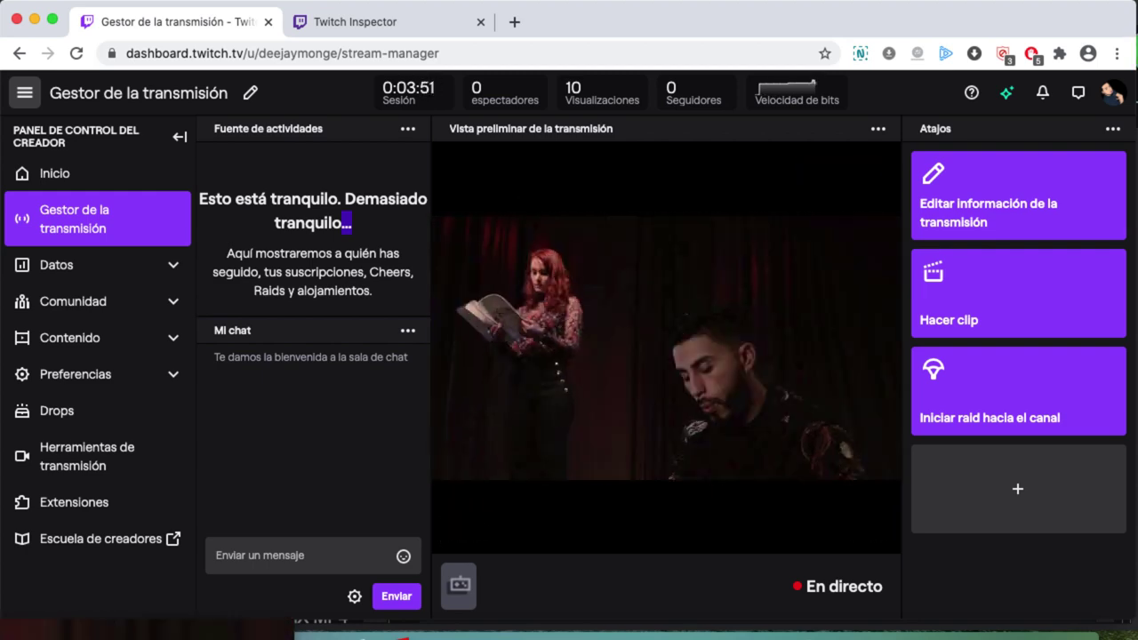
# Step: Look through the channel settings under Preferencias and the role manager (Gestor de funciones) under Comunidad
pyautogui.click(80, 302)
pyautogui.click(85, 410)
pyautogui.click(80, 433)
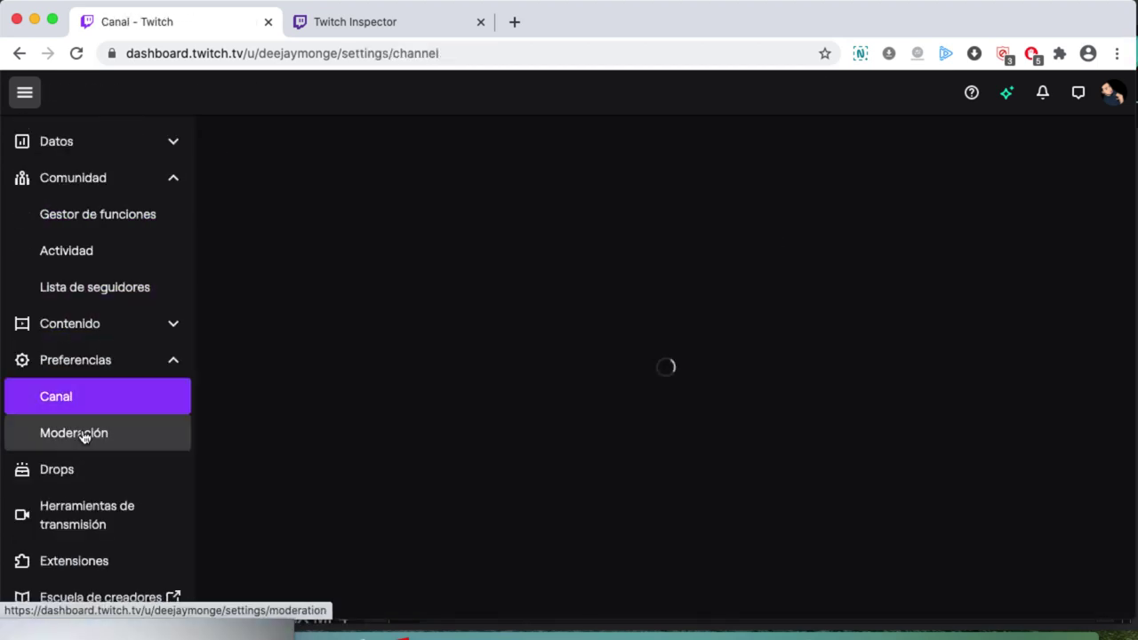
pyautogui.scroll(-15, 534, 382)
pyautogui.scroll(-5, 418, 458)
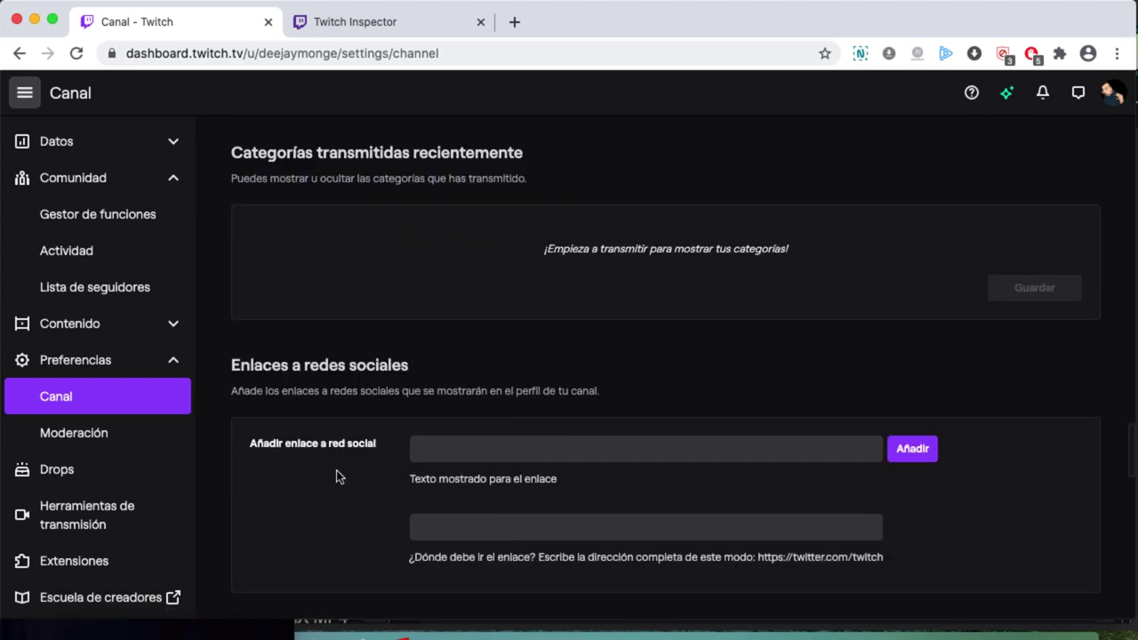
pyautogui.scroll(15, 300, 312)
pyautogui.click(94, 216)
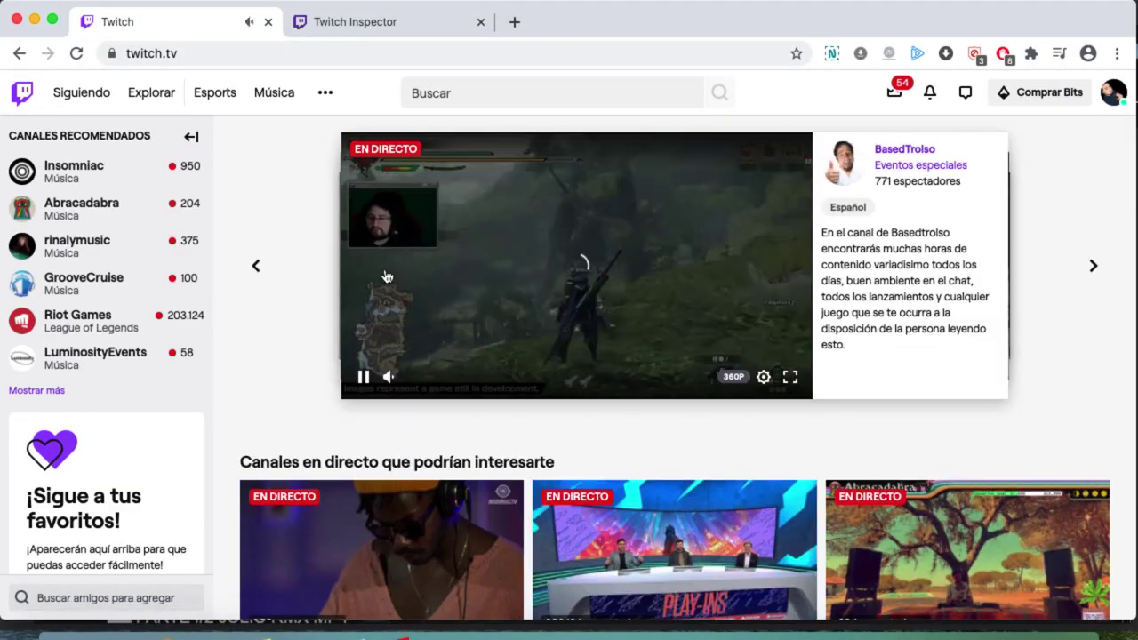
# Step: Browse the live channels and videos in Twitch's Música category
pyautogui.click(273, 92)
pyautogui.scroll(-3, 558, 445)
pyautogui.scroll(-4, 558, 445)
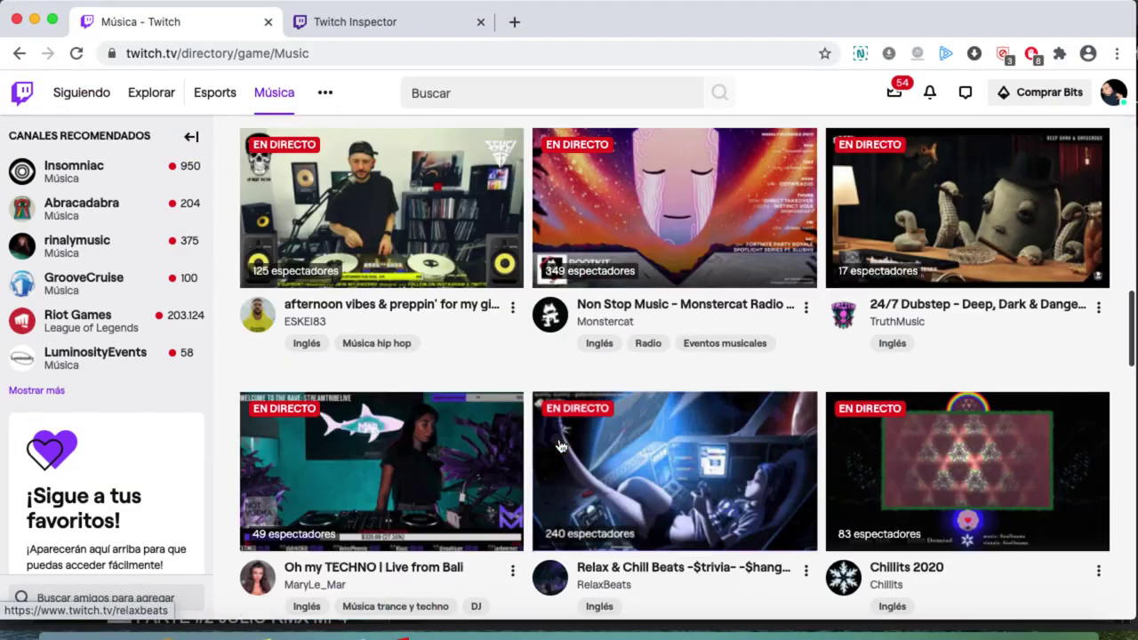
pyautogui.scroll(7, 224, 255)
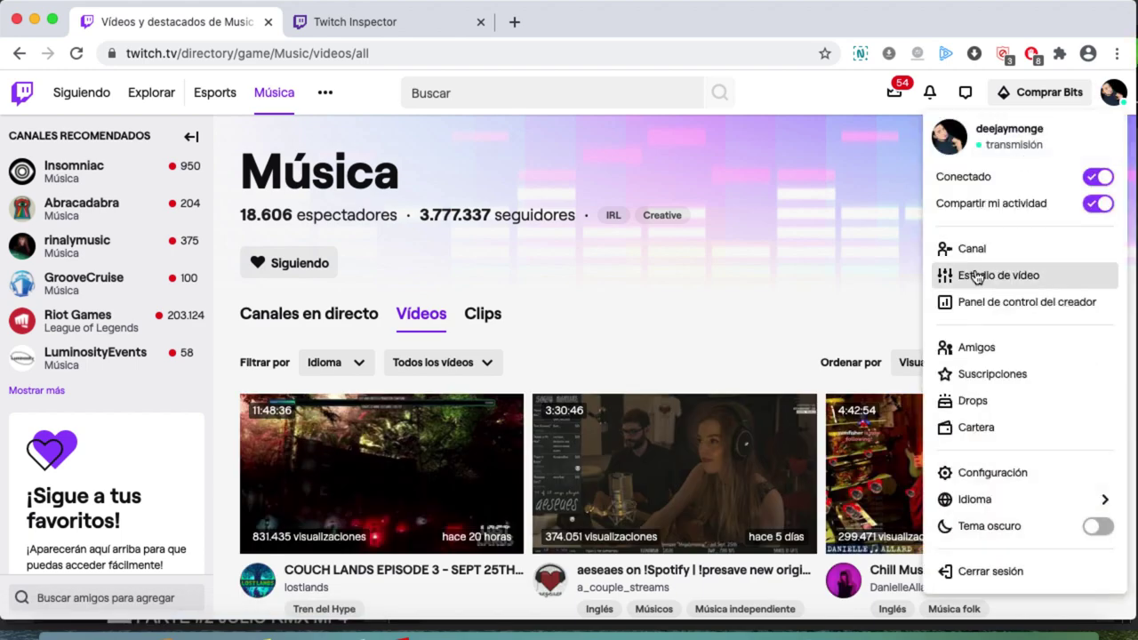
# Step: Open your own Twitch channel page and look over the live player and the about section
pyautogui.click(972, 249)
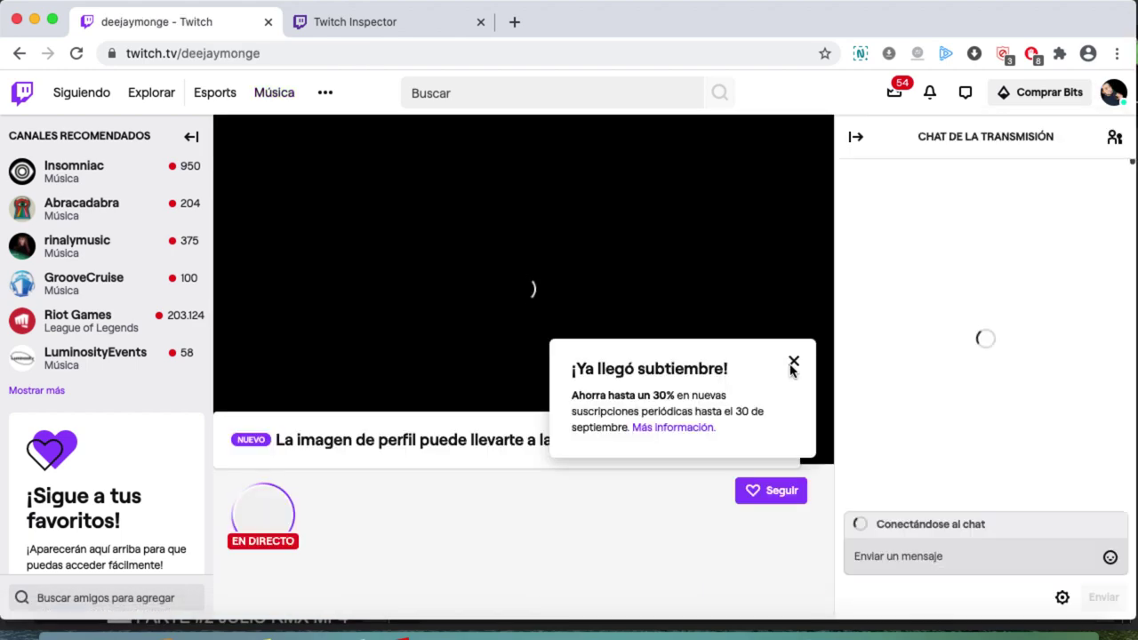
pyautogui.scroll(-2, 622, 347)
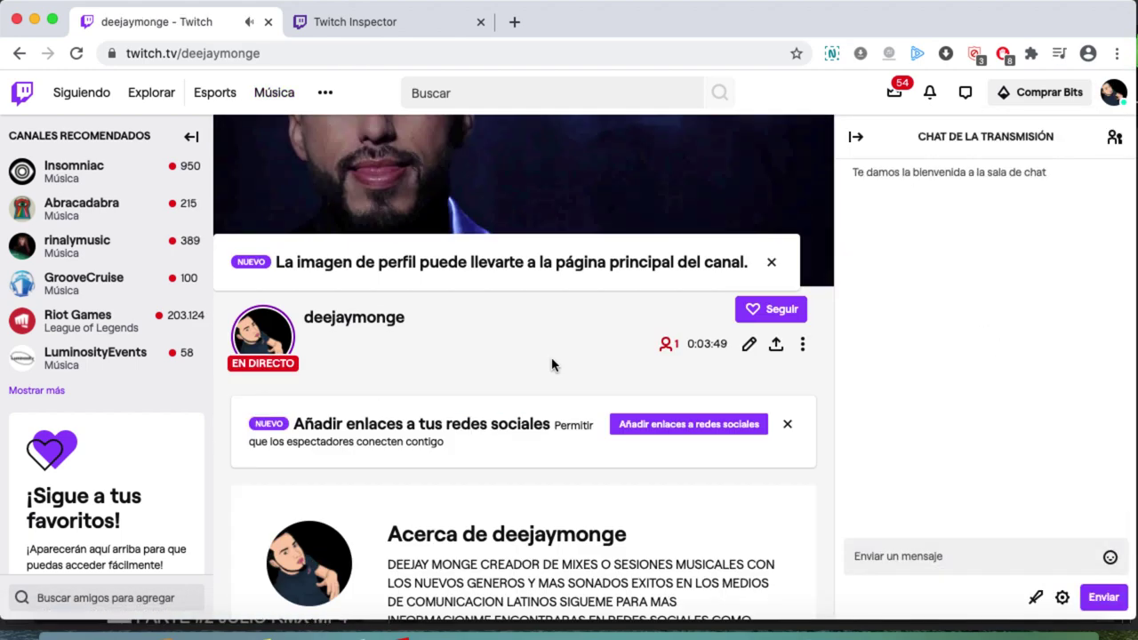
pyautogui.scroll(2, 554, 363)
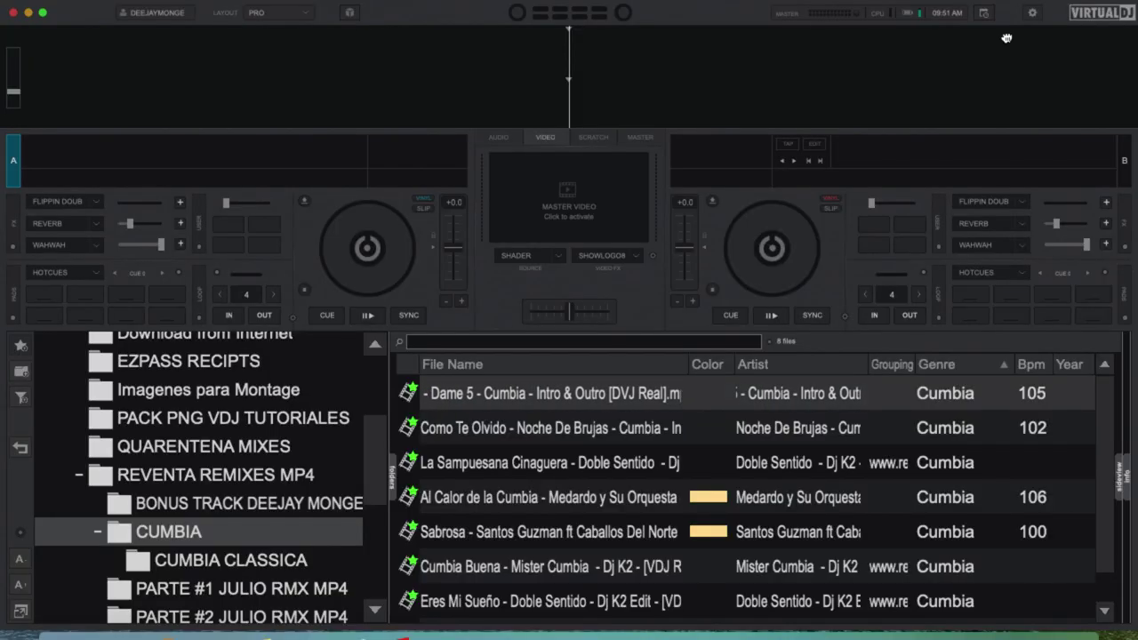
# Step: Switch to VirtualDJ and, in the Broadcast settings, view Facebook's streaming options and set the video destination to Twitch
pyautogui.click(1032, 14)
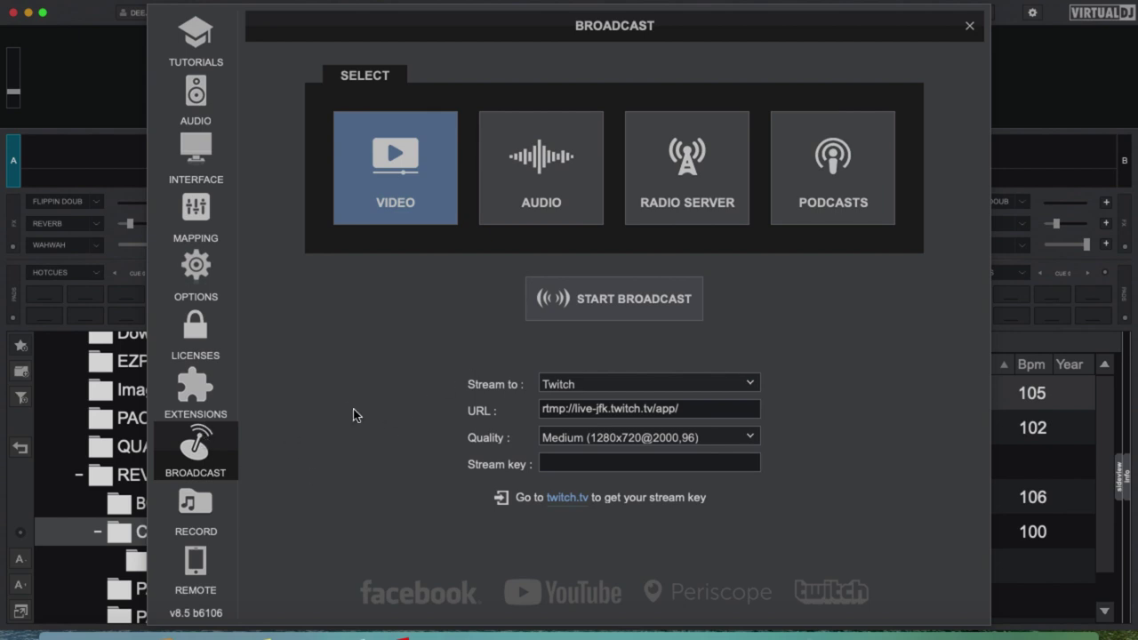
pyautogui.click(968, 26)
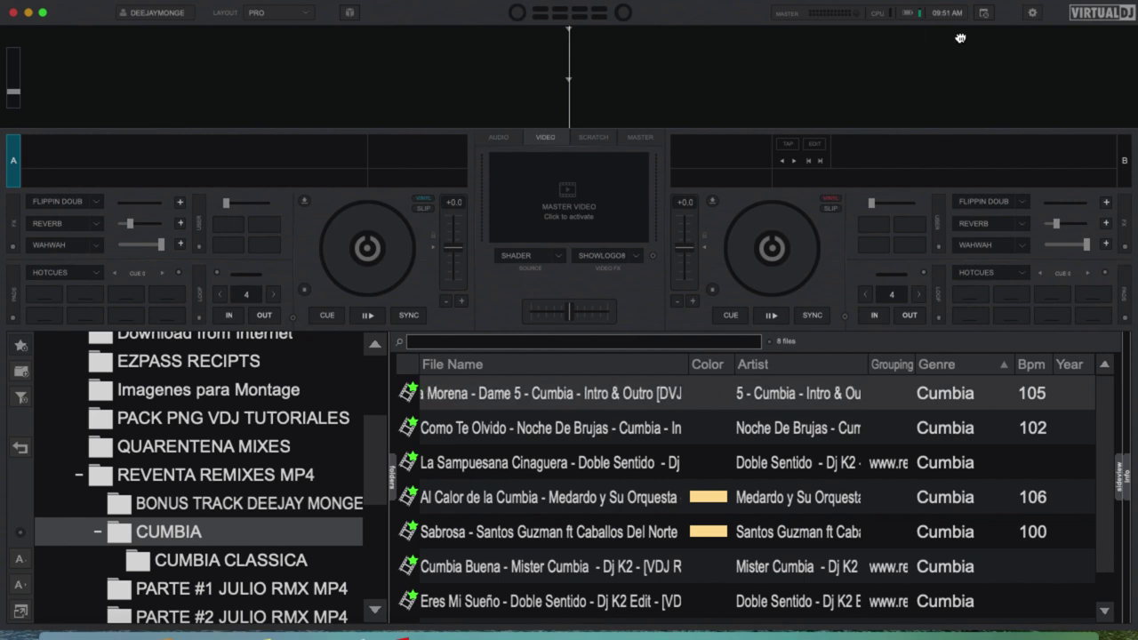
pyautogui.click(1034, 14)
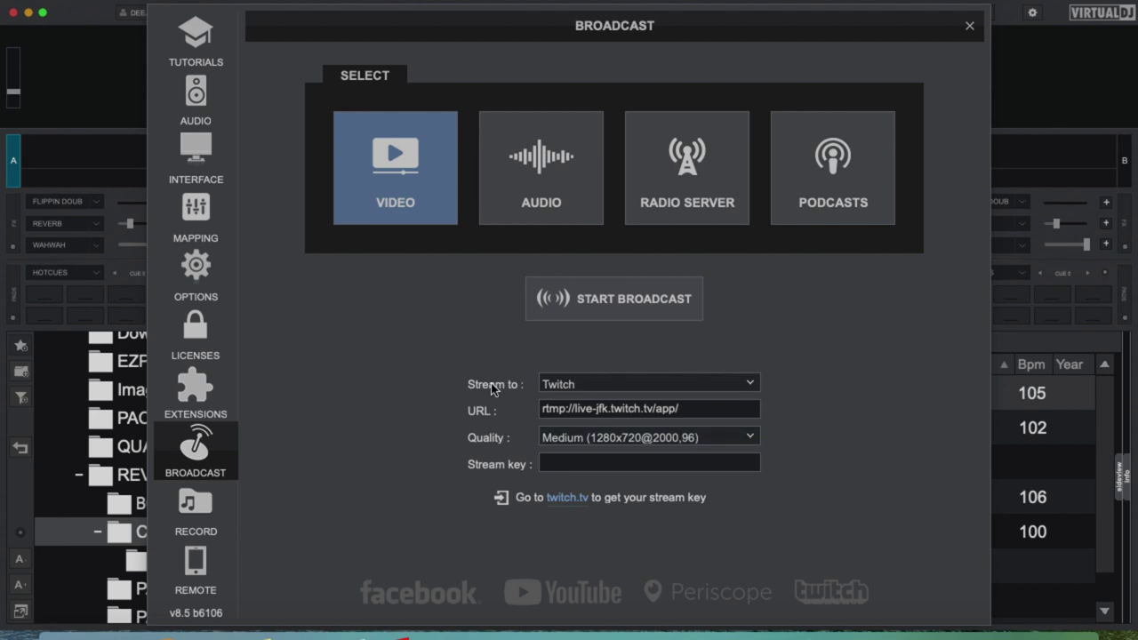
pyautogui.click(414, 603)
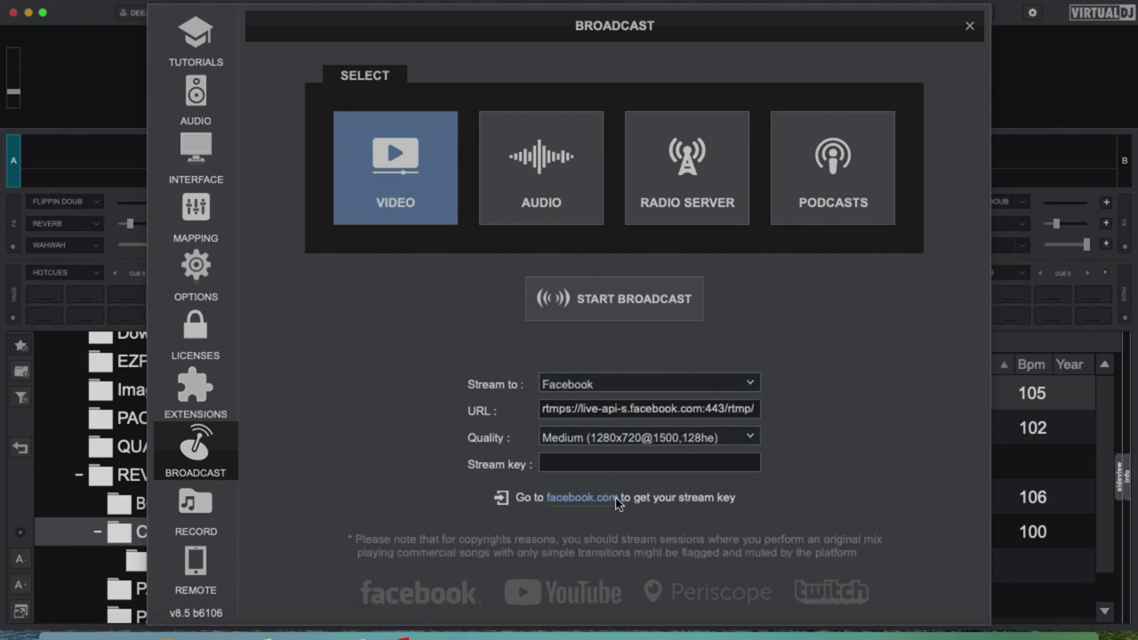
pyautogui.click(824, 594)
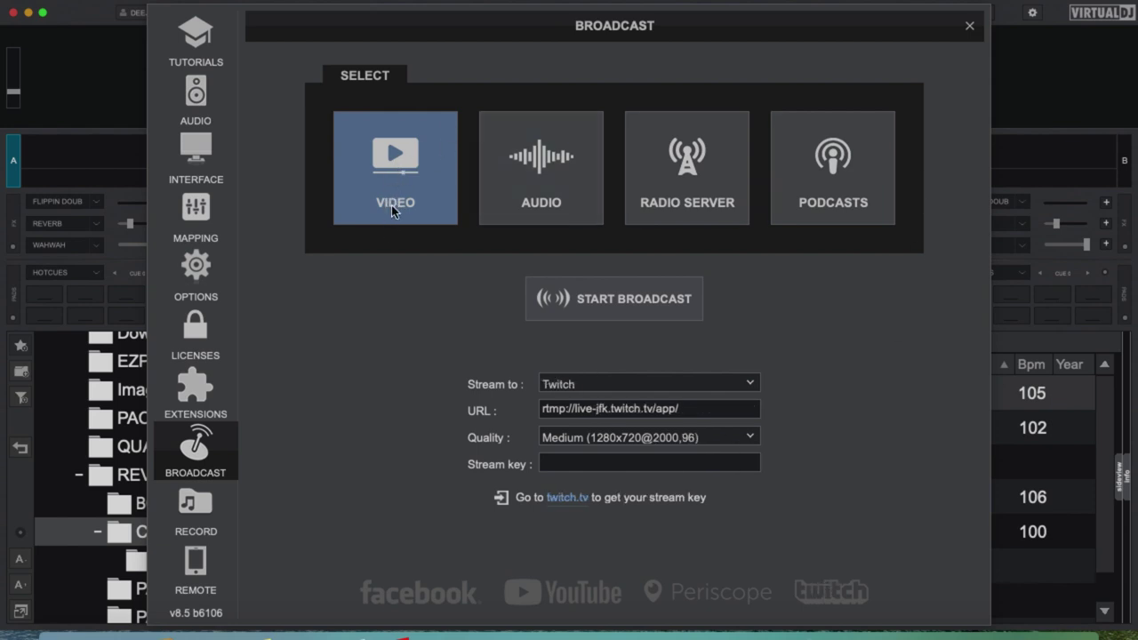
pyautogui.click(563, 501)
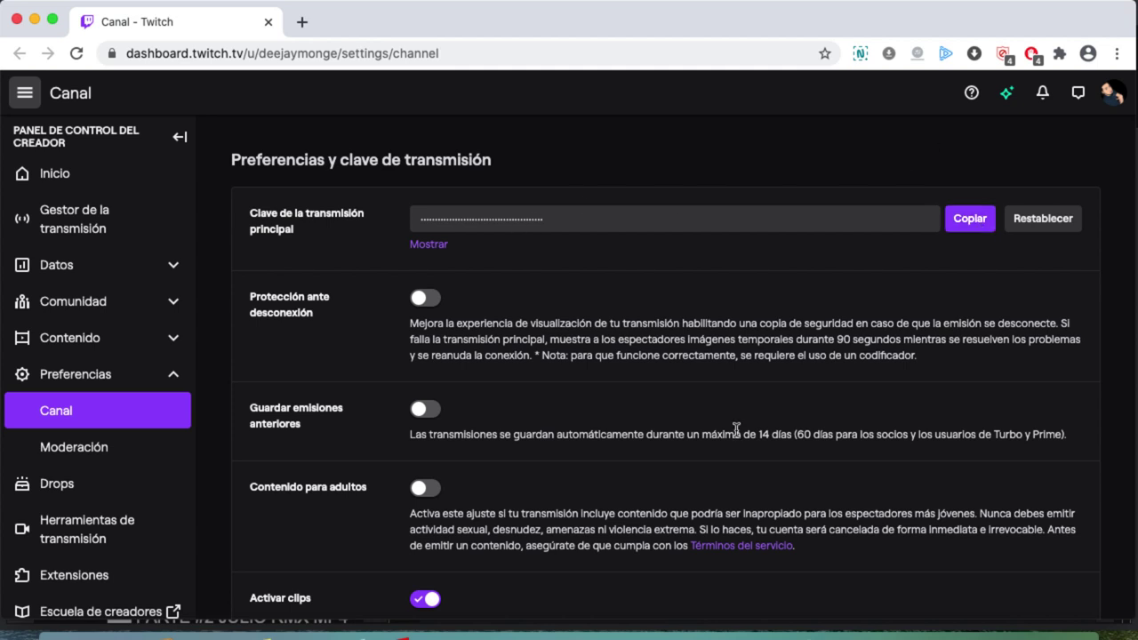
pyautogui.press('super+Tab')
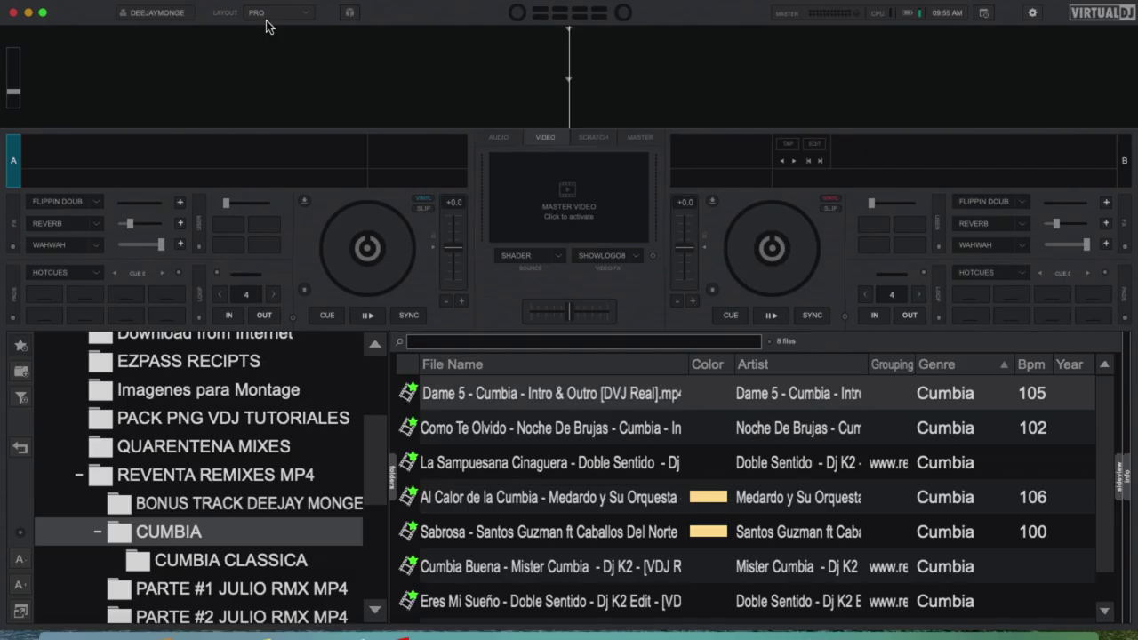
pyautogui.click(1032, 11)
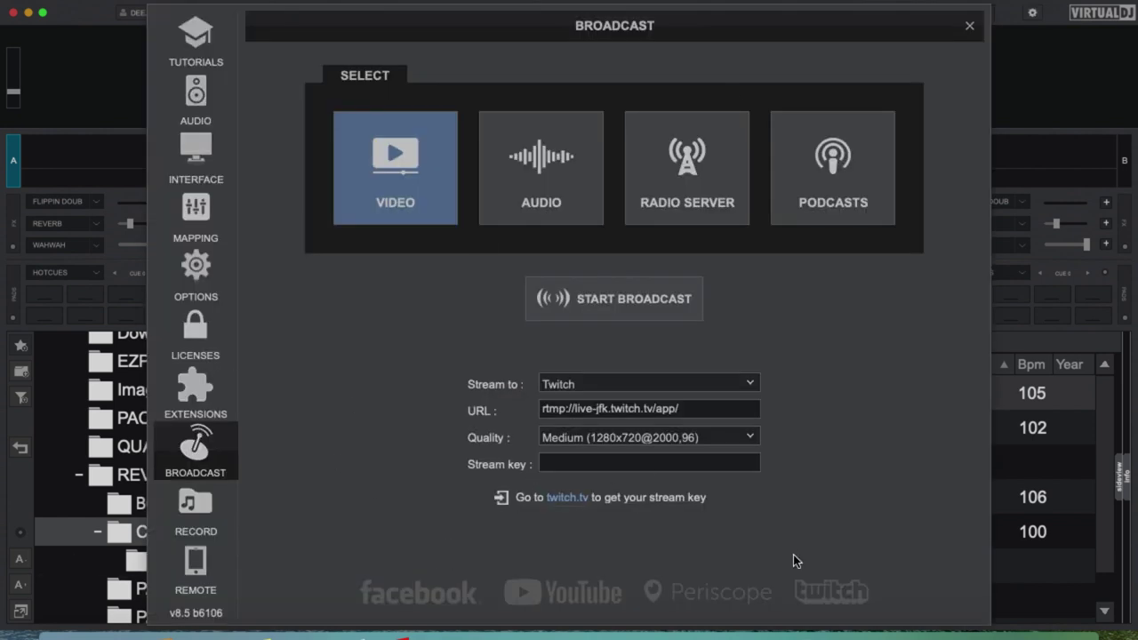
pyautogui.click(566, 500)
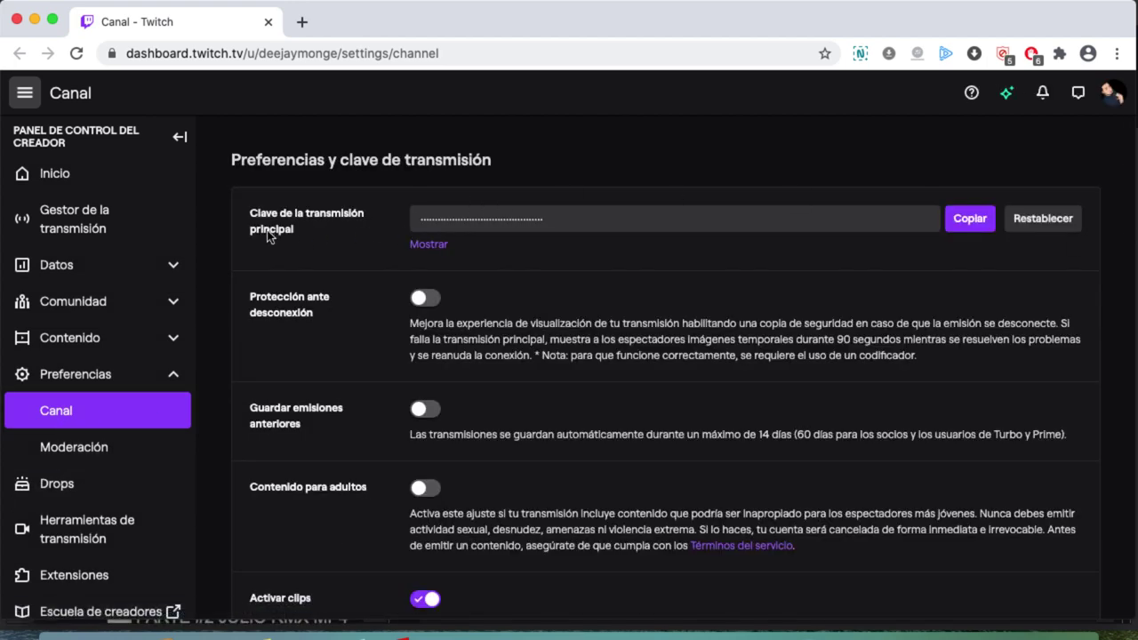
pyautogui.click(972, 222)
pyautogui.click(396, 627)
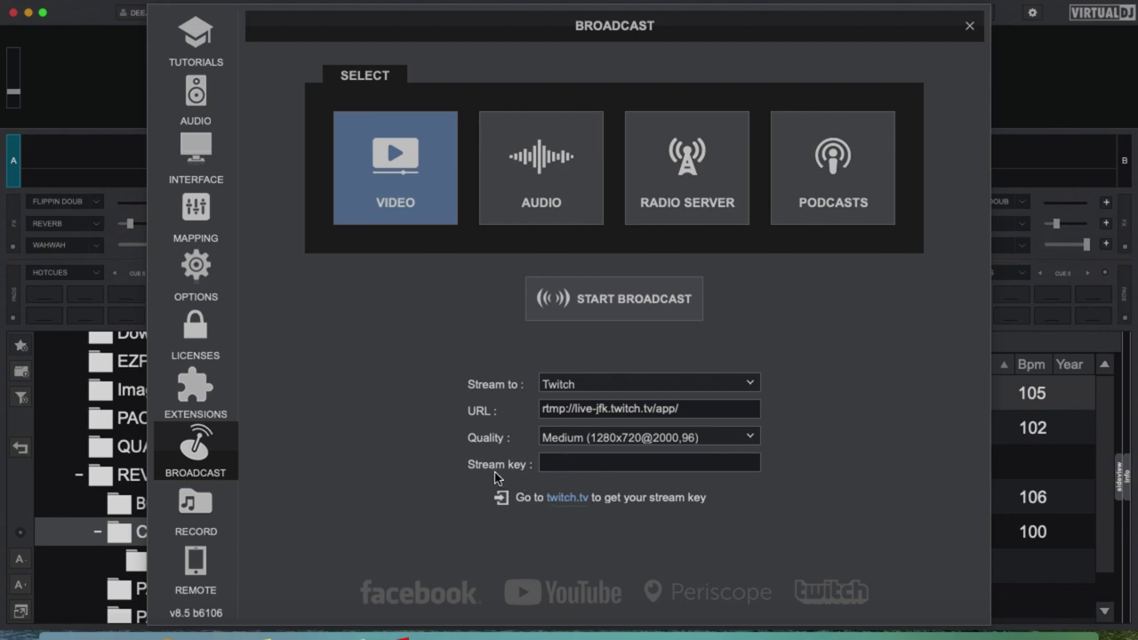
pyautogui.rightClick(571, 465)
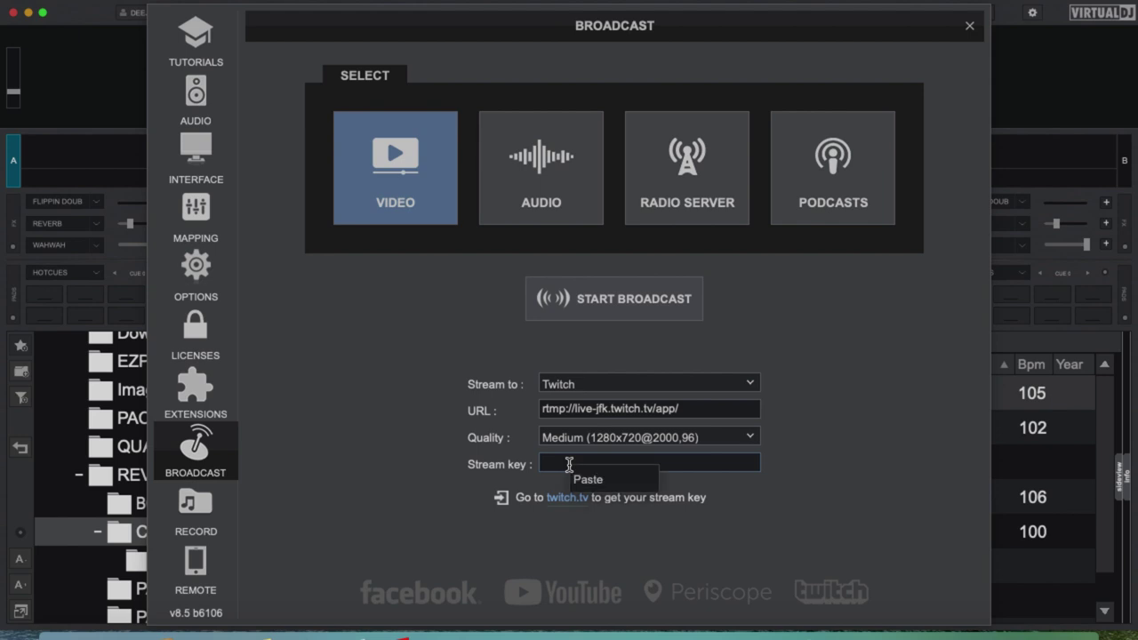
pyautogui.click(613, 479)
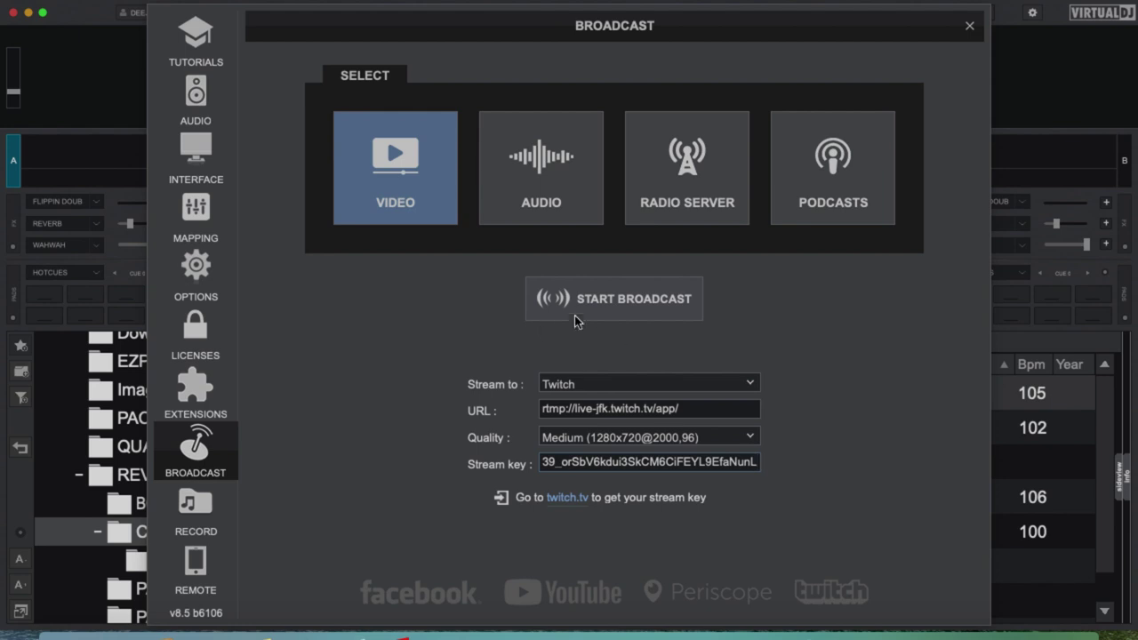
# Step: Move the settings window aside and play the video track Como Te Olvido with the video output window showing
pyautogui.moveTo(277, 31); pyautogui.dragTo(686, 85)
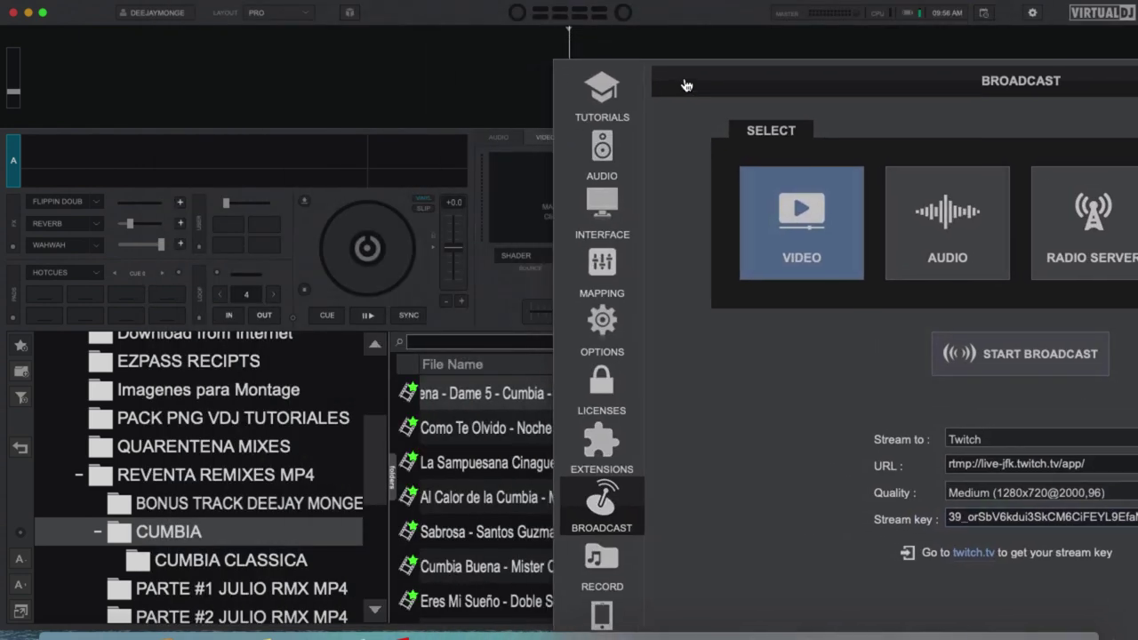
pyautogui.doubleClick(469, 430)
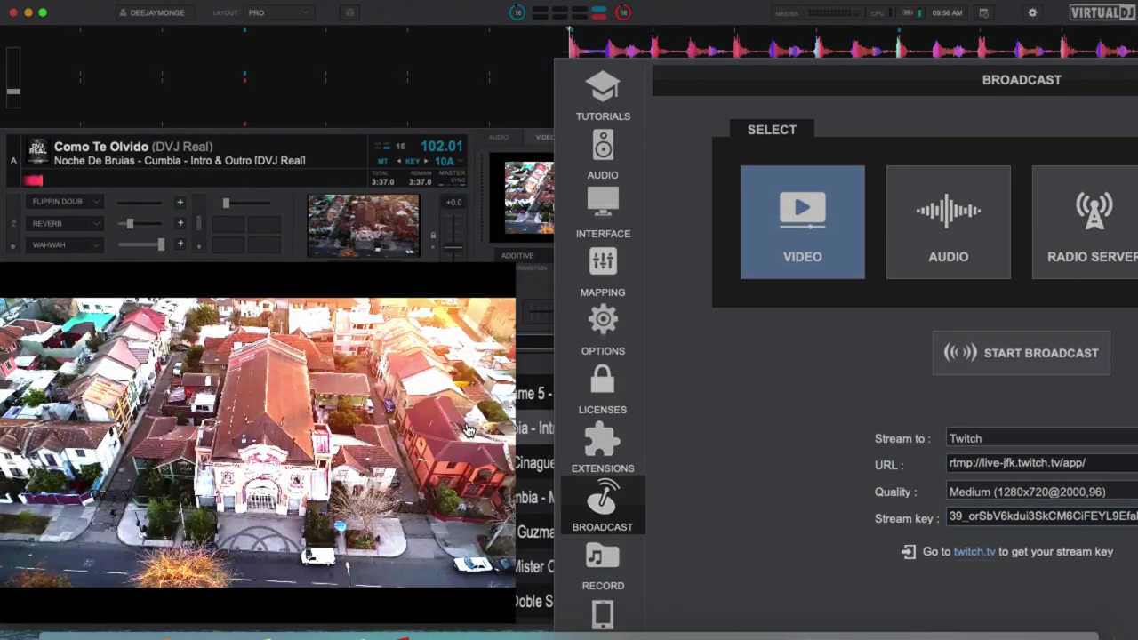
pyautogui.click(539, 149)
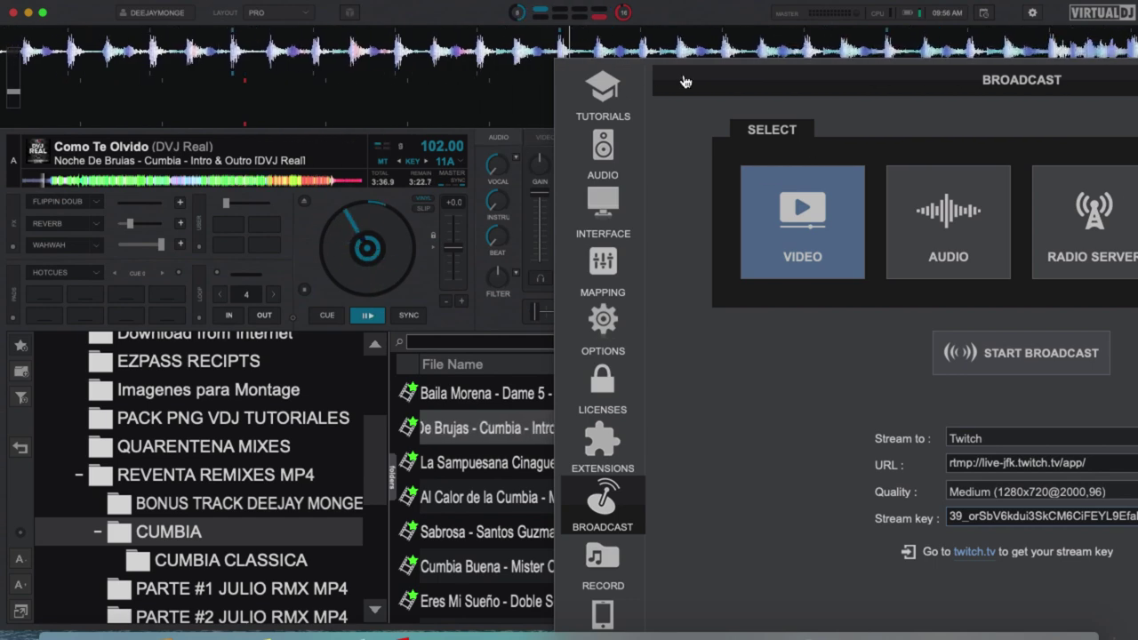
pyautogui.click(547, 147)
pyautogui.click(562, 143)
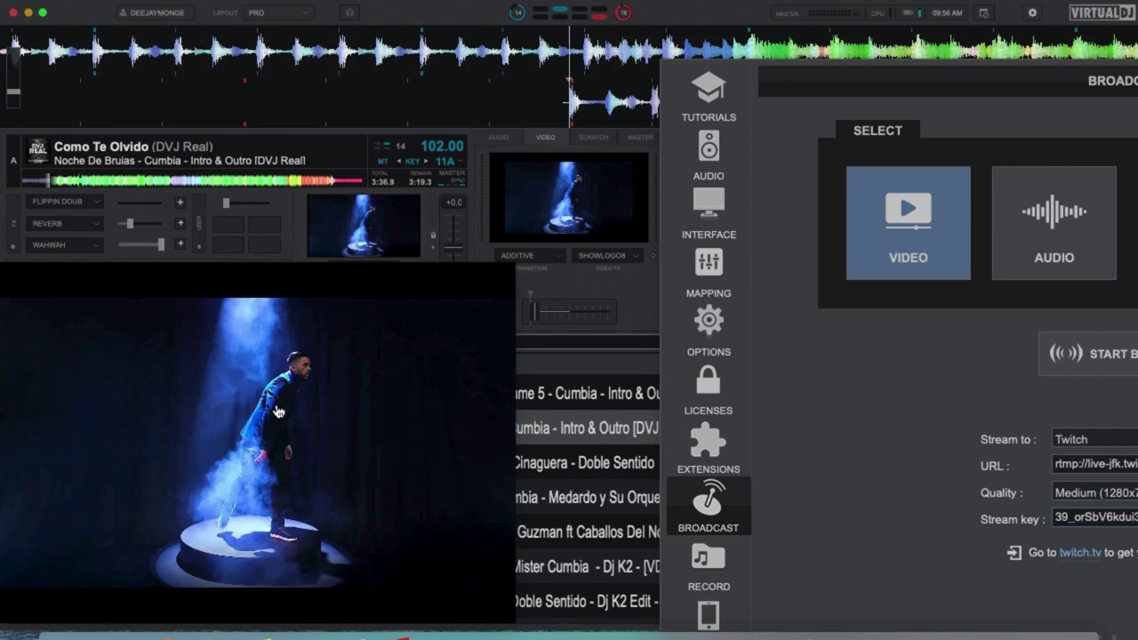
# Step: Reposition the settings window and the video output window so the video no longer covers the Twitch broadcast options
pyautogui.moveTo(279, 412); pyautogui.dragTo(292, 337)
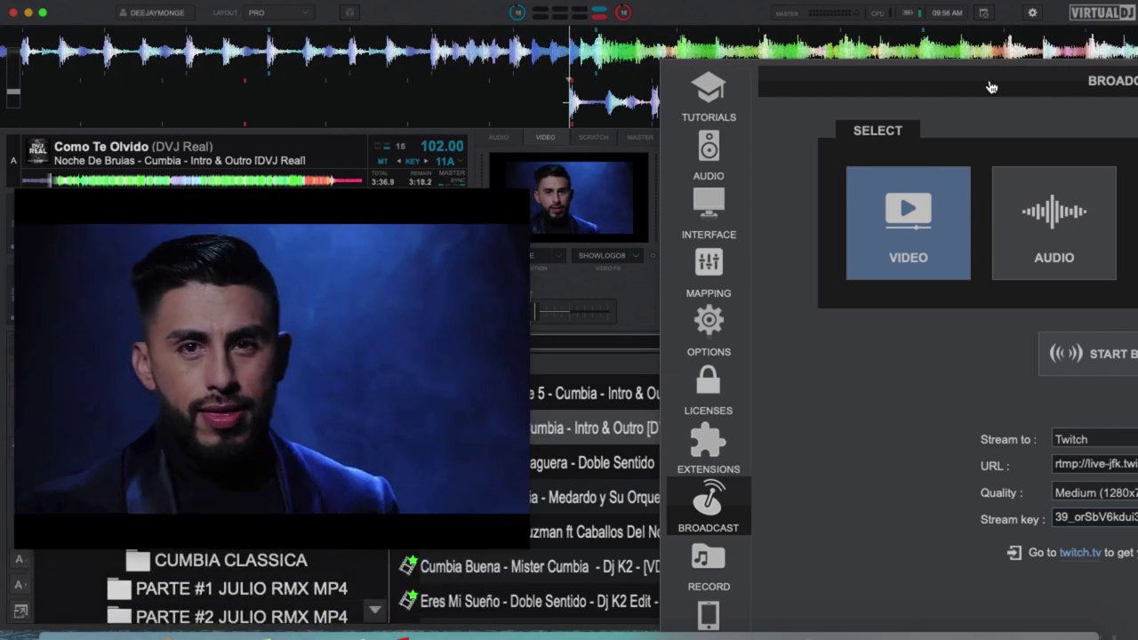
pyautogui.moveTo(988, 84); pyautogui.dragTo(507, 26)
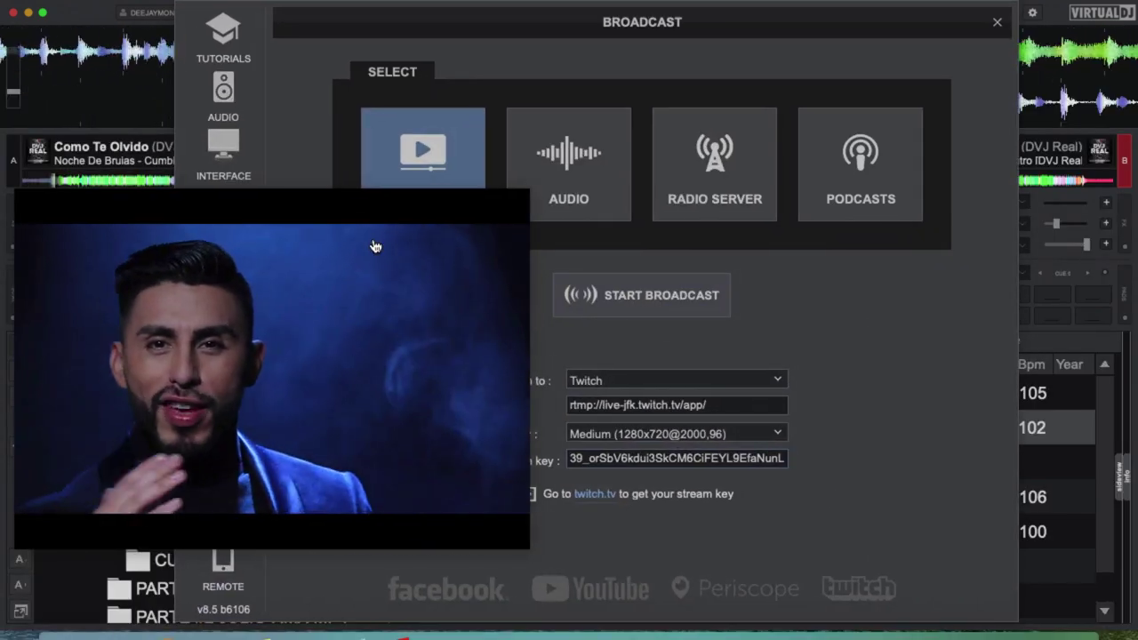
pyautogui.moveTo(332, 221); pyautogui.dragTo(275, 544)
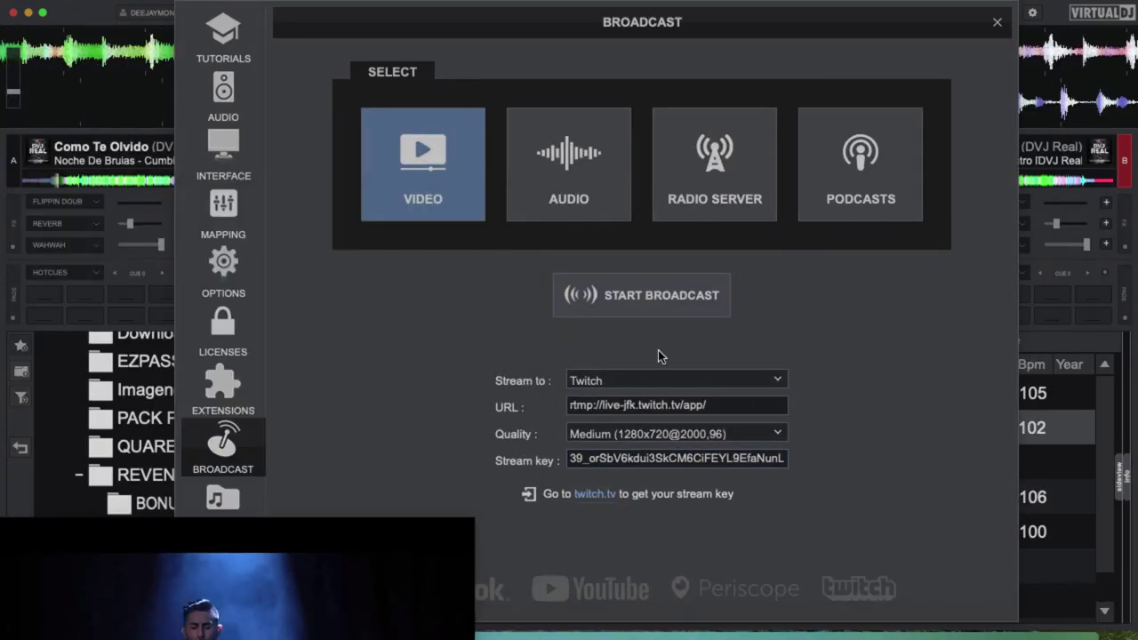
# Step: Start the video broadcast to Twitch, then switch to Chrome and close the VirtualDJ settings window covering it
pyautogui.click(631, 299)
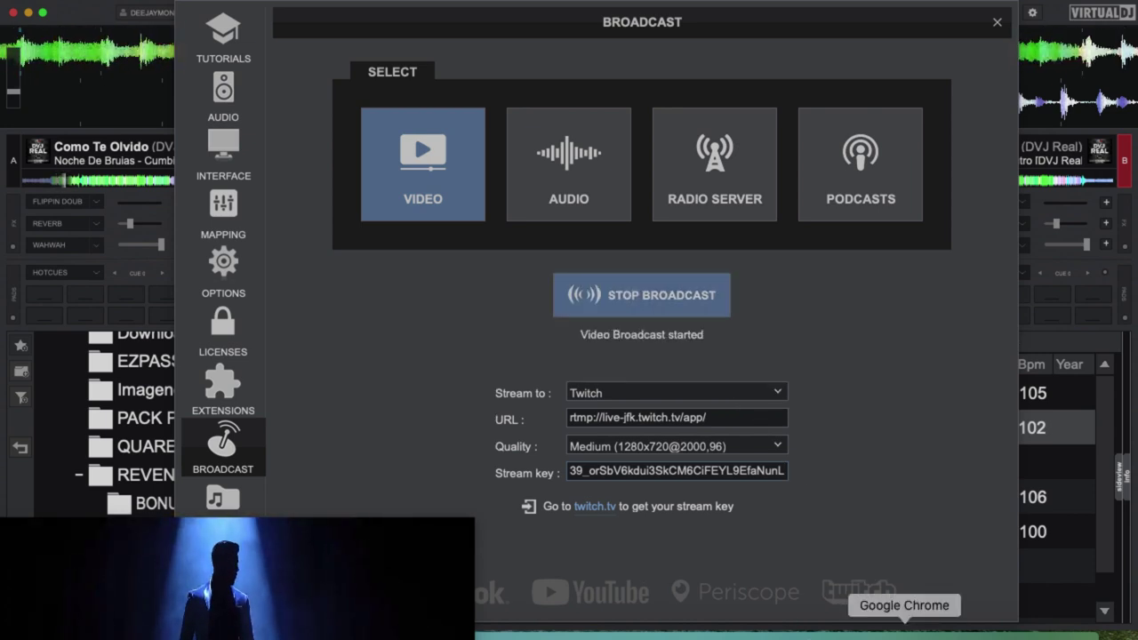
pyautogui.click(907, 631)
pyautogui.click(221, 628)
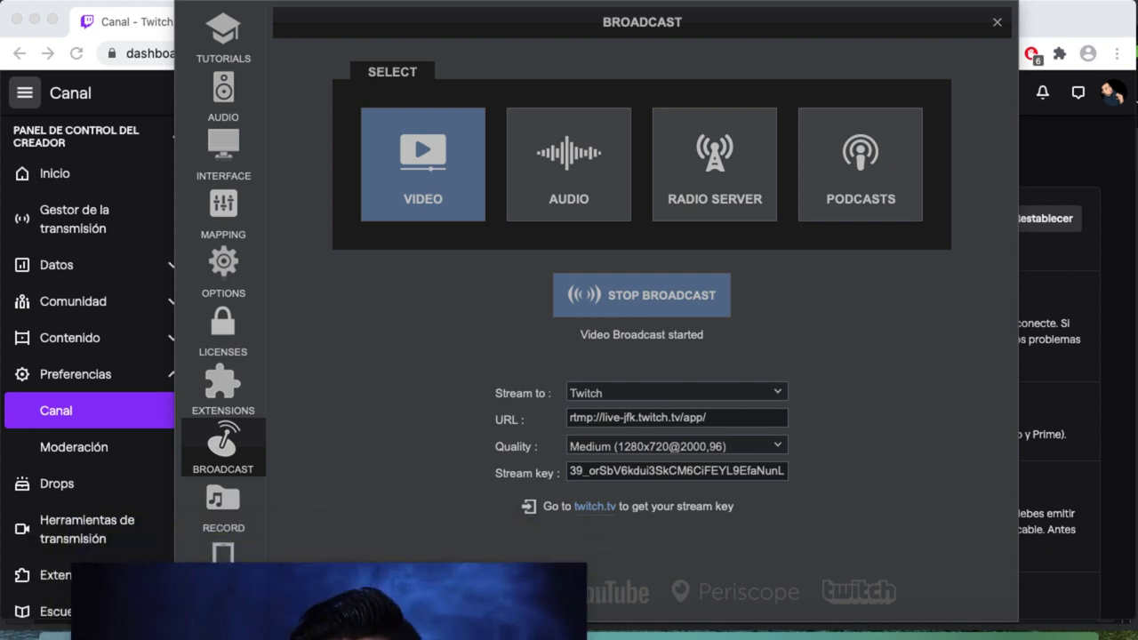
pyautogui.click(997, 23)
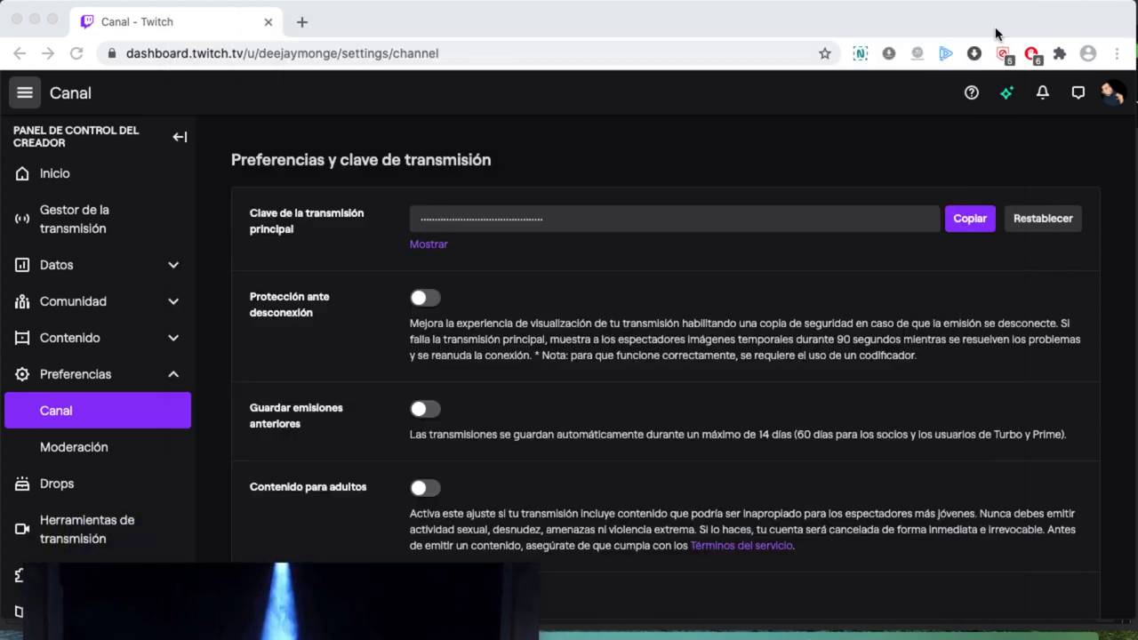
# Step: Open Twitch's stream manager (Gestor de la transmisión) and check the live preview of the broadcast
pyautogui.click(98, 224)
pyautogui.click(100, 225)
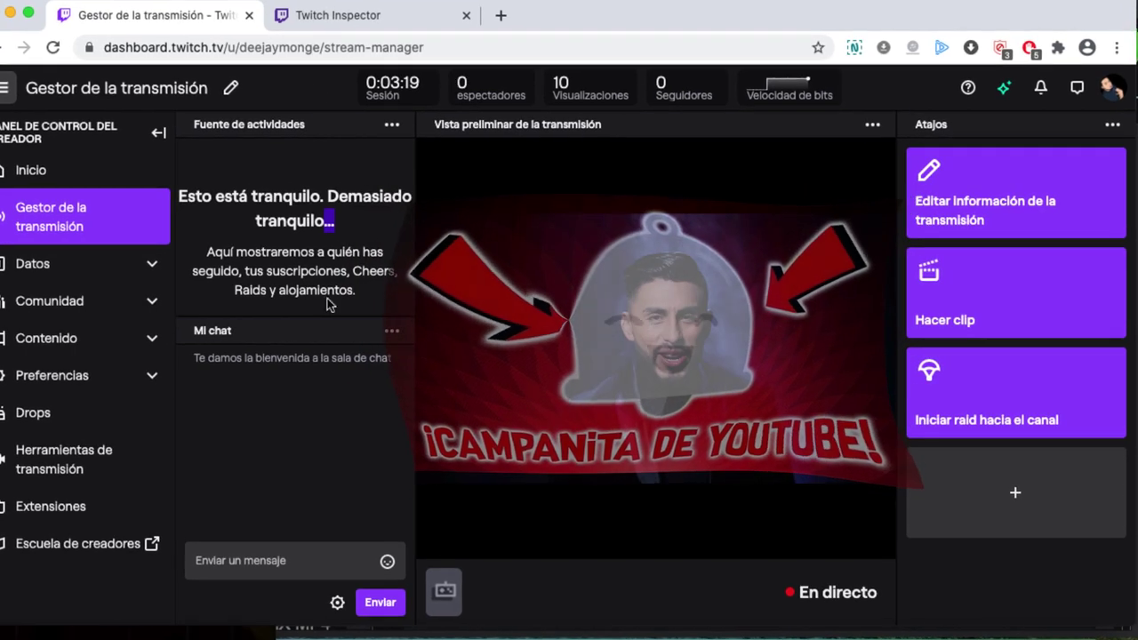
pyautogui.moveTo(589, 232)
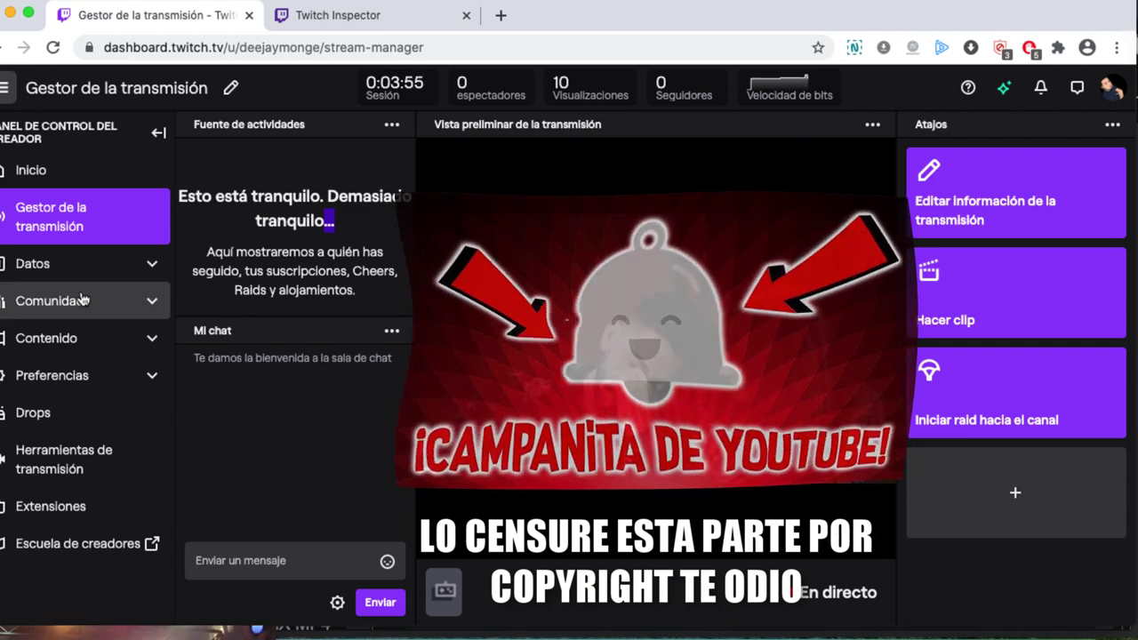
# Step: Look through the Comunidad pages of the creator dashboard: Gestor de funciones, Actividad and Lista de seguidores
pyautogui.click(49, 312)
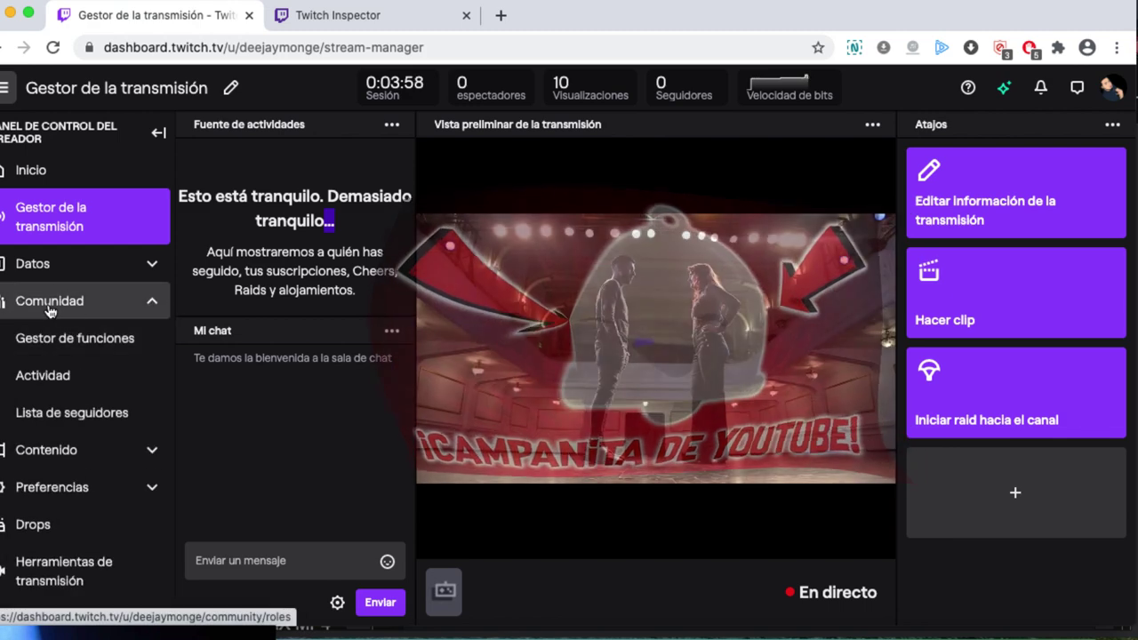
pyautogui.click(73, 348)
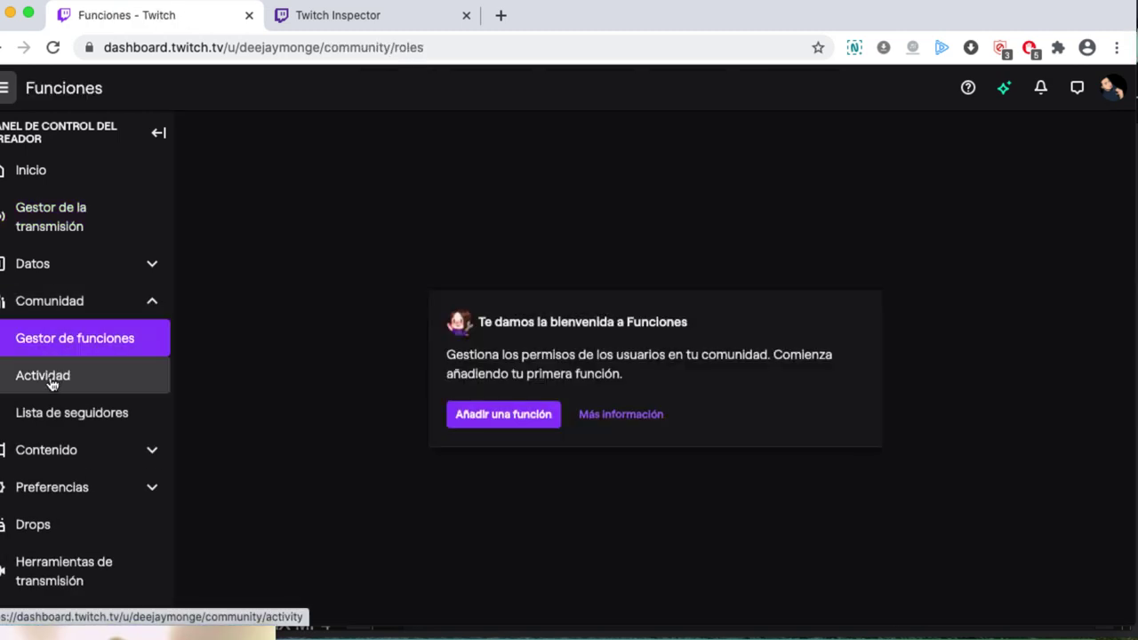
pyautogui.click(52, 381)
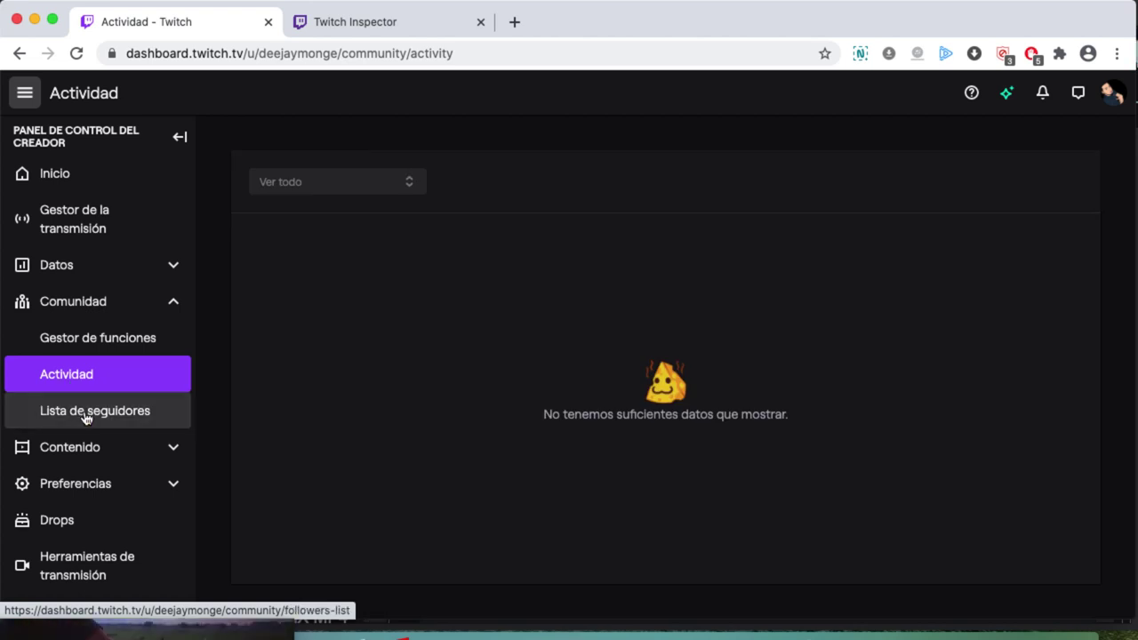
pyautogui.click(86, 415)
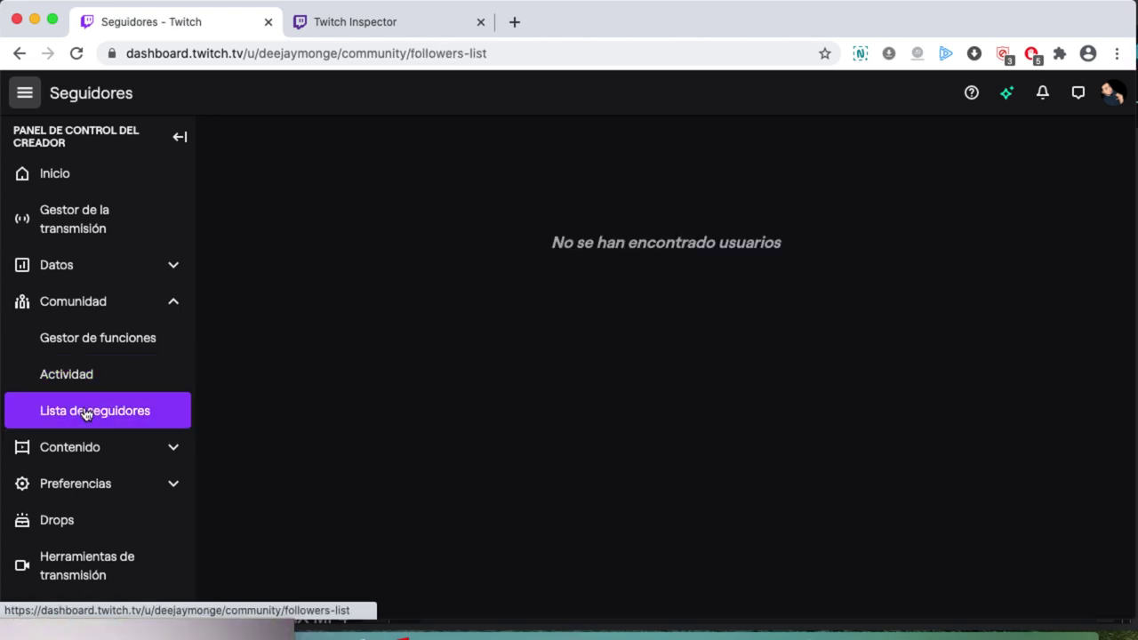
# Step: Open the Canal preferences and review the stream options, profile image and profile banner settings
pyautogui.scroll(-1, 85, 411)
pyautogui.click(79, 443)
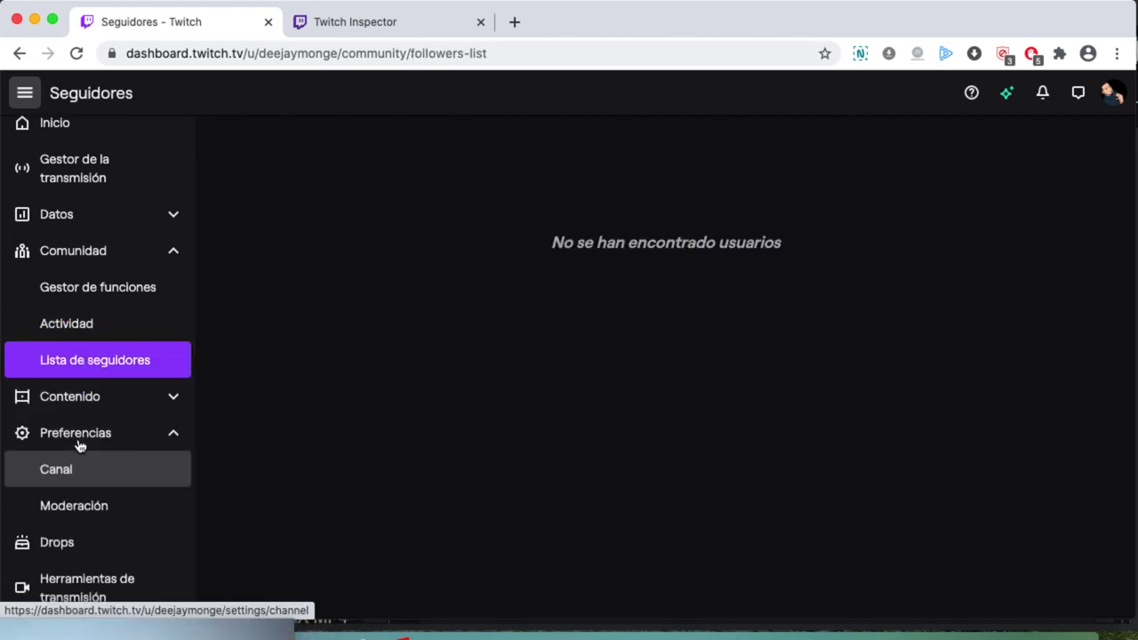
pyautogui.scroll(-1, 125, 419)
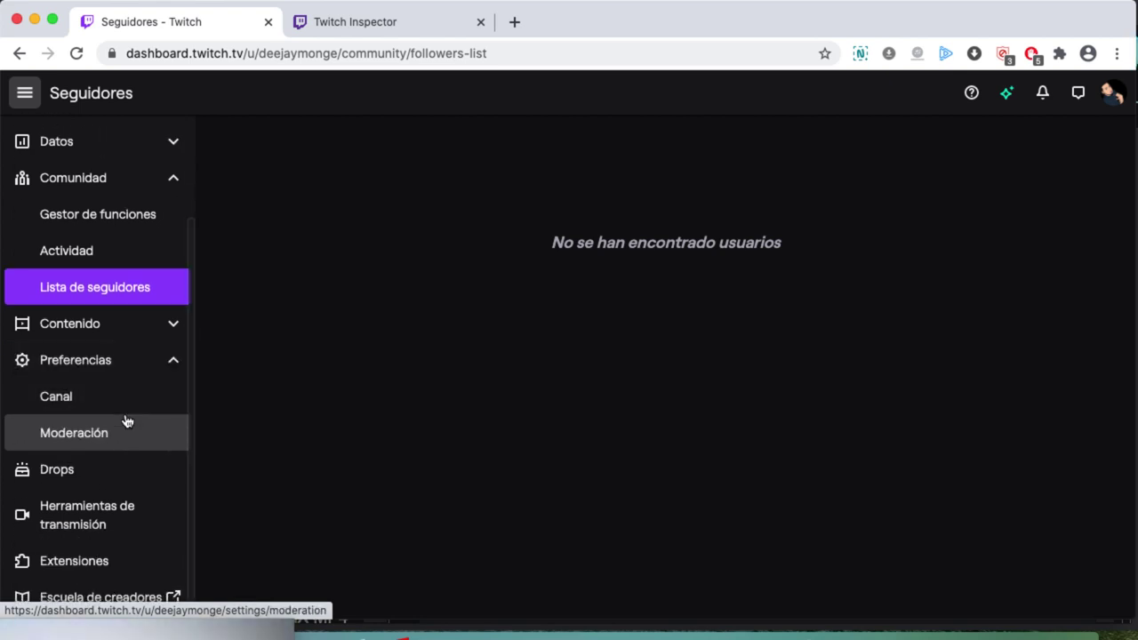
pyautogui.click(77, 401)
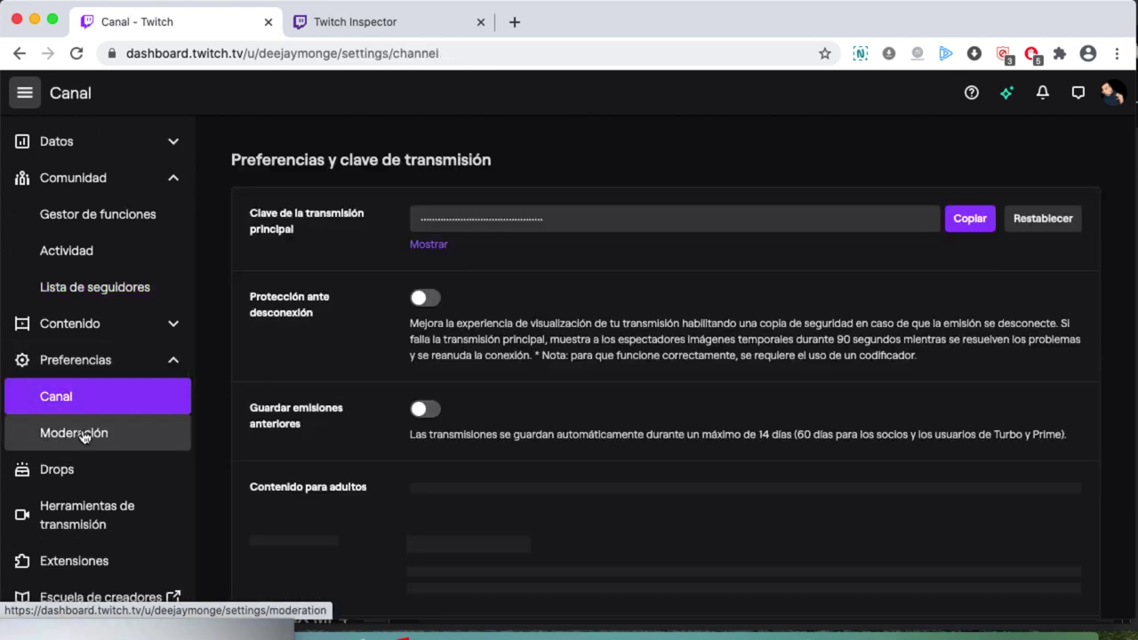
pyautogui.scroll(-10, 545, 389)
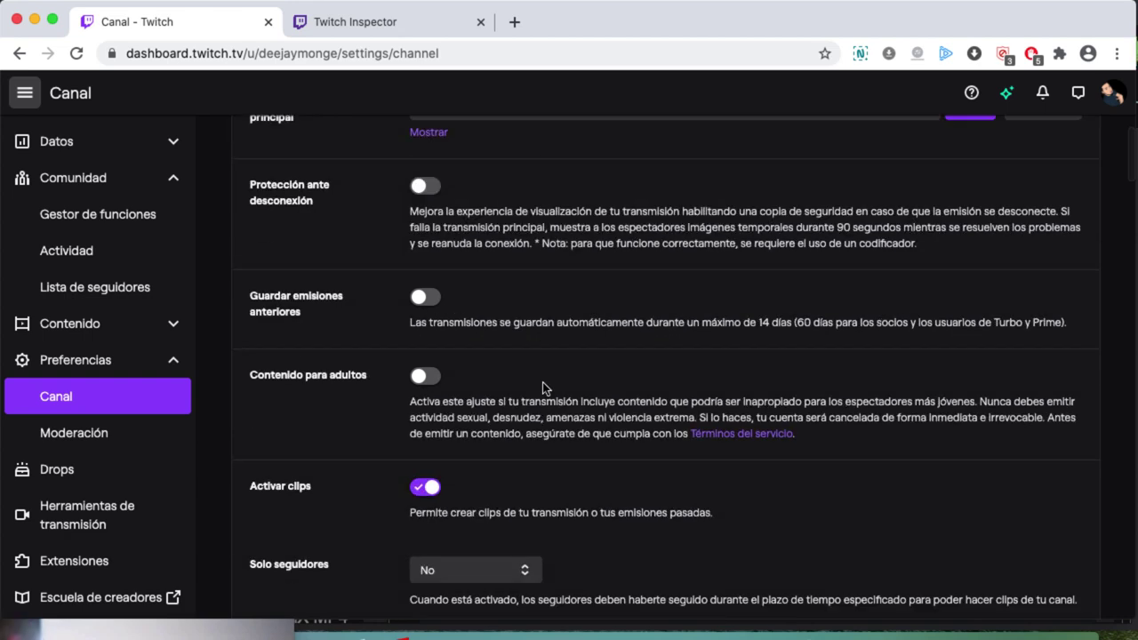
pyautogui.scroll(-3, 545, 389)
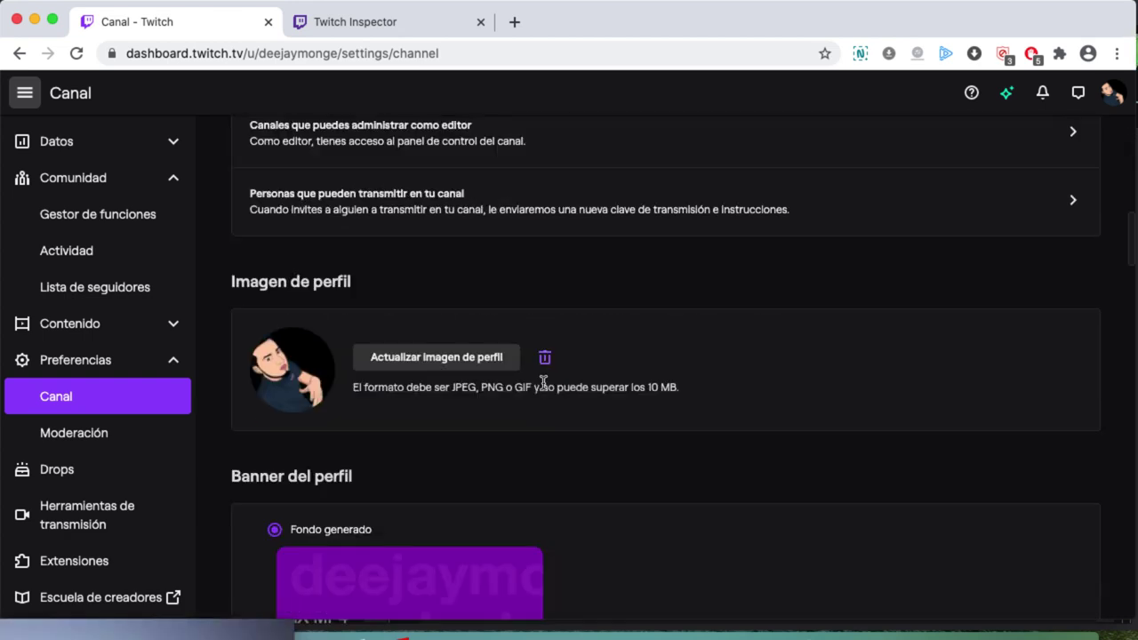
pyautogui.scroll(-5, 472, 464)
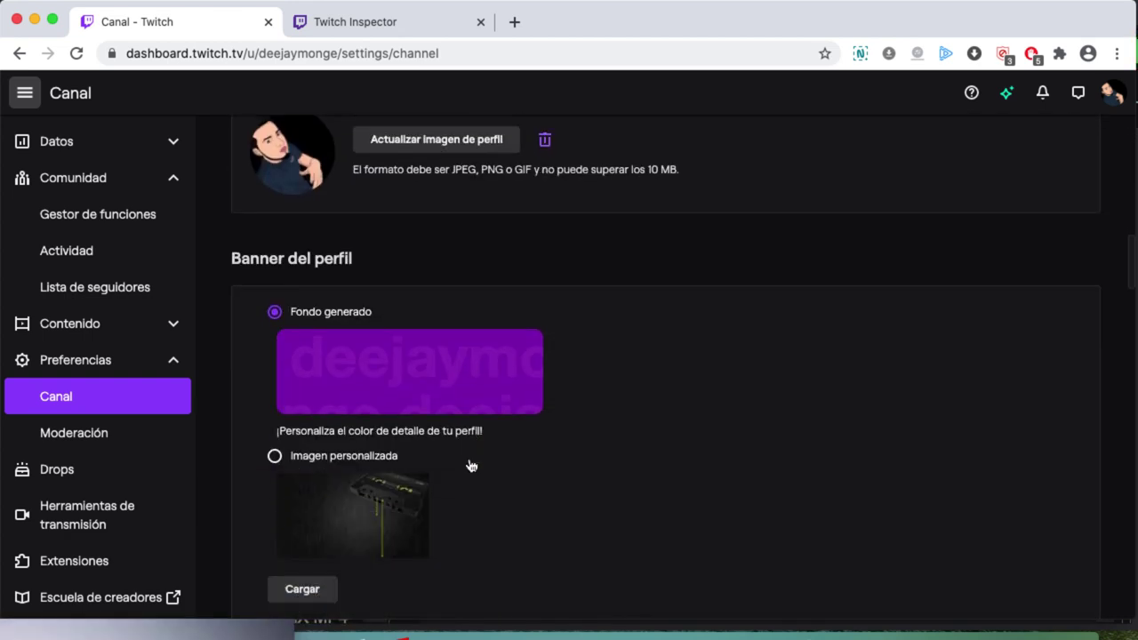
pyautogui.scroll(-4, 469, 464)
pyautogui.scroll(-1, 435, 373)
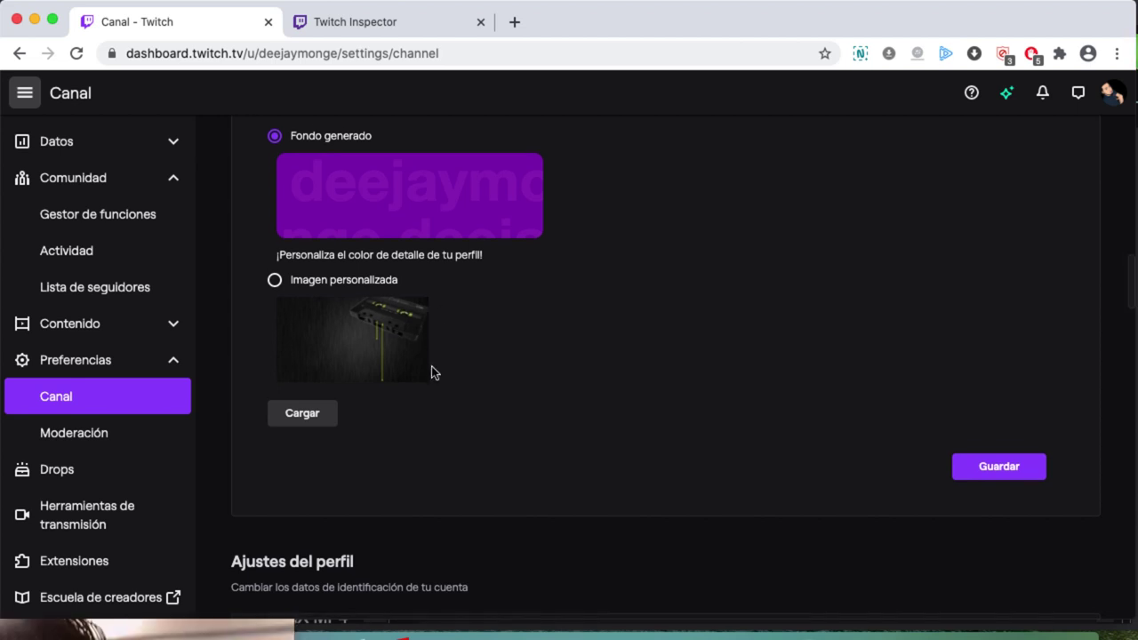
# Step: Review the profile details, accent colour, video player banner, recent categories and social network links in the channel preferences
pyautogui.scroll(-7, 553, 355)
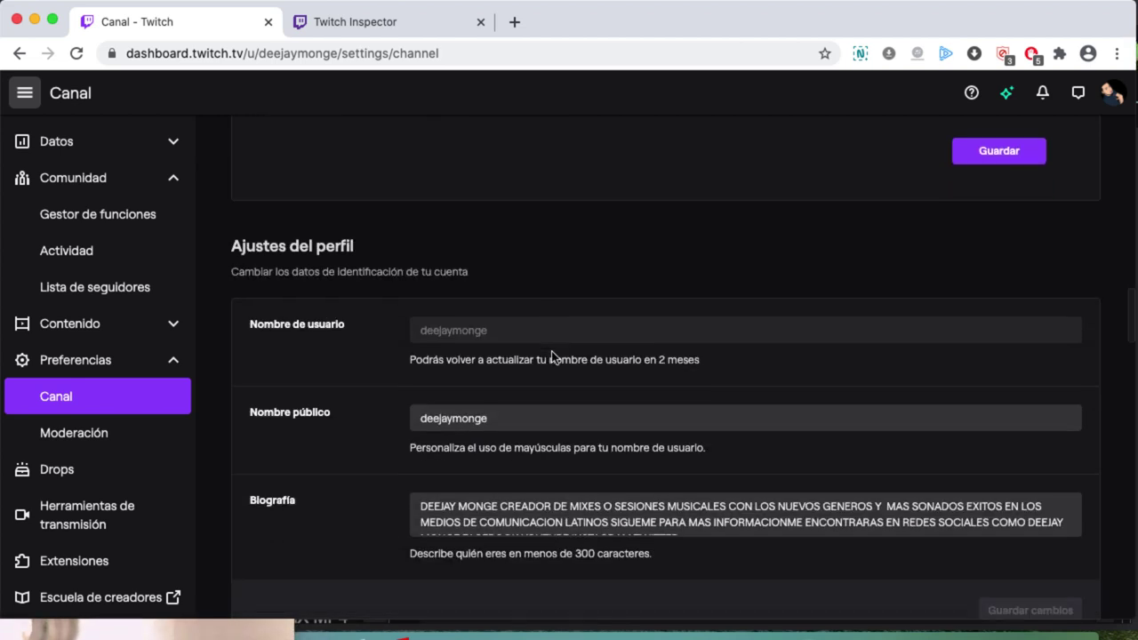
pyautogui.scroll(-10, 551, 355)
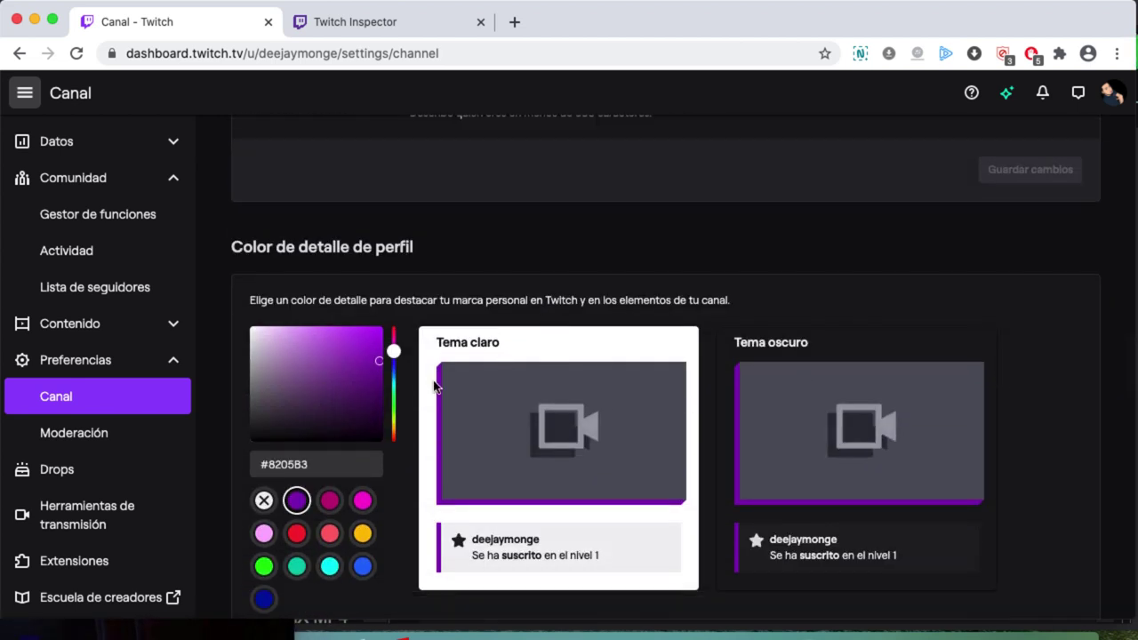
pyautogui.scroll(-11, 500, 449)
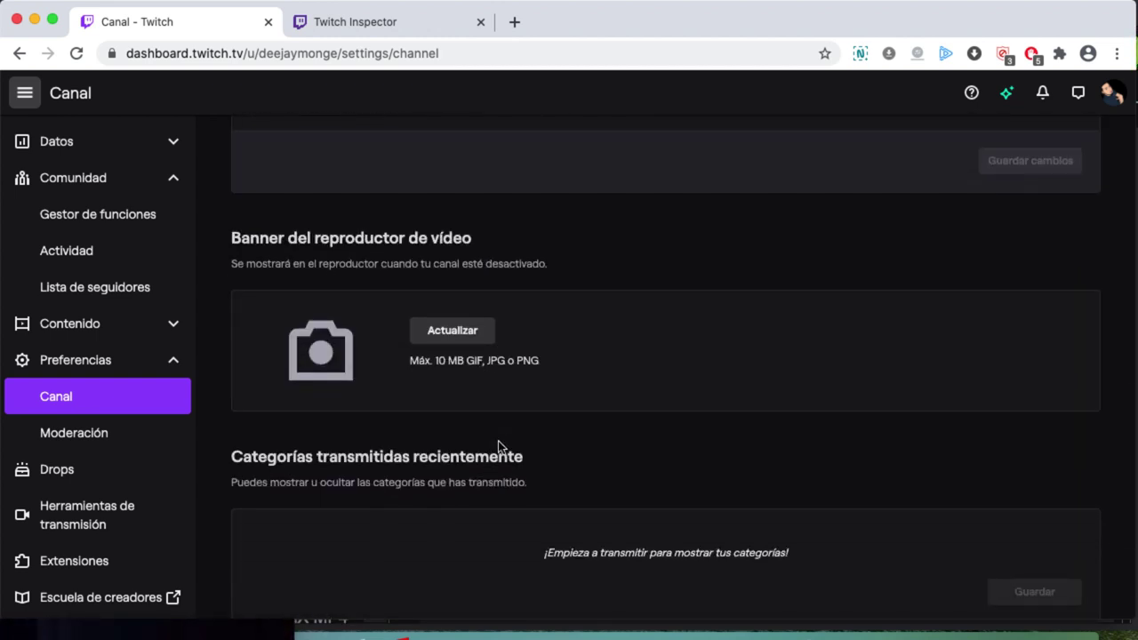
pyautogui.scroll(-7, 499, 445)
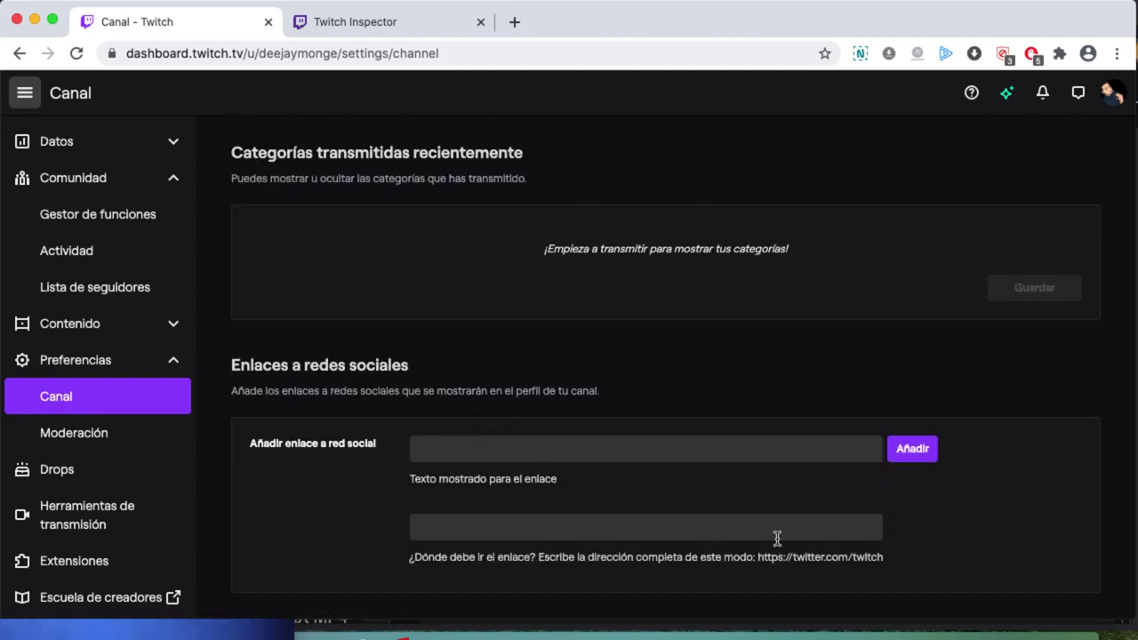
pyautogui.scroll(-5, 602, 460)
pyautogui.scroll(20, 602, 463)
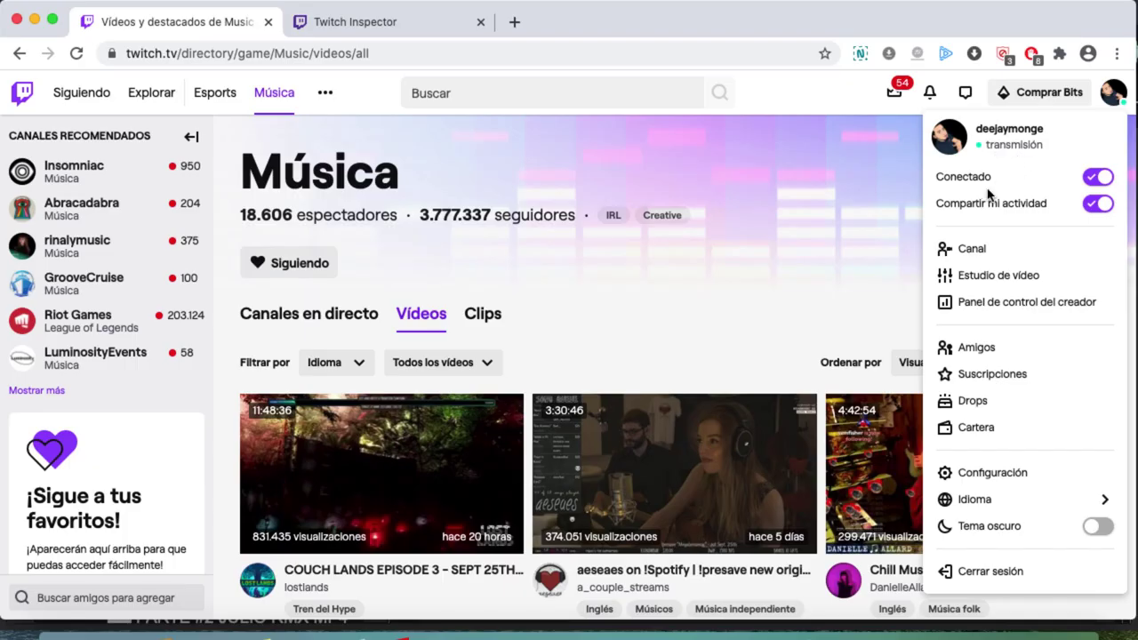
# Step: Open the account's public Twitch channel page, dismiss the subscription promotion, and view the live stream and the about section
pyautogui.click(973, 251)
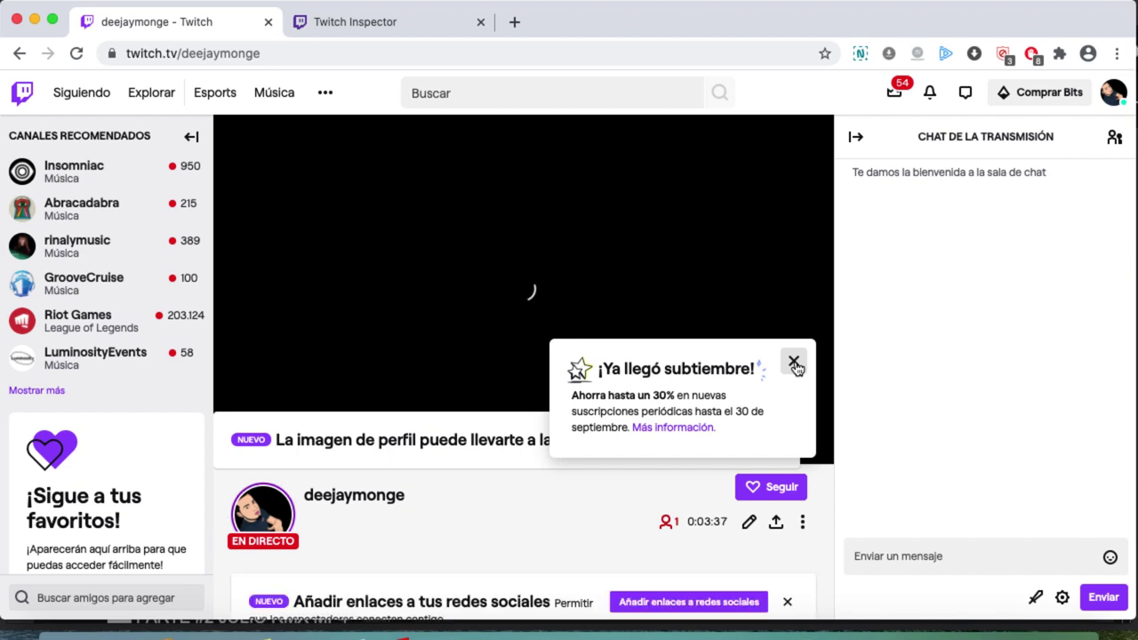
pyautogui.click(794, 364)
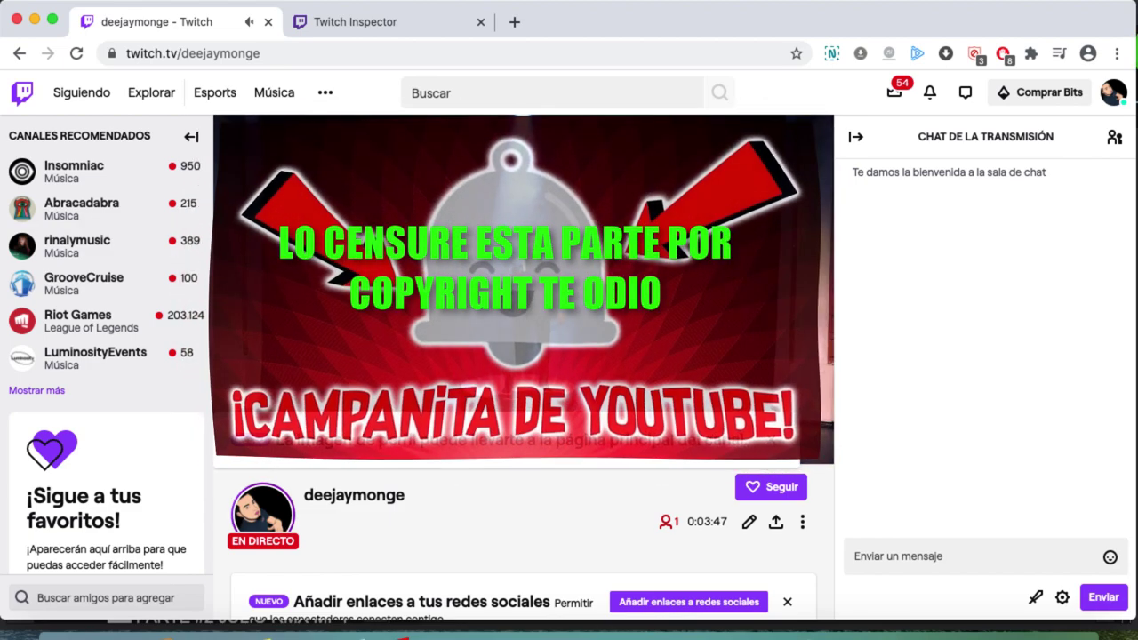
pyautogui.scroll(-5, 523, 533)
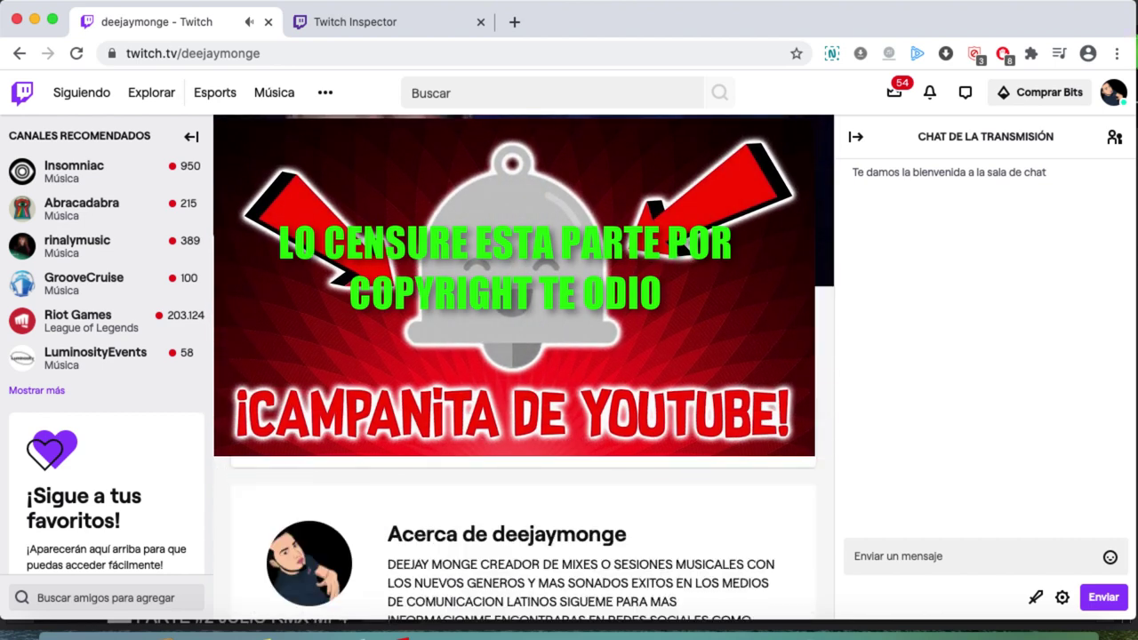
pyautogui.scroll(-3, 523, 534)
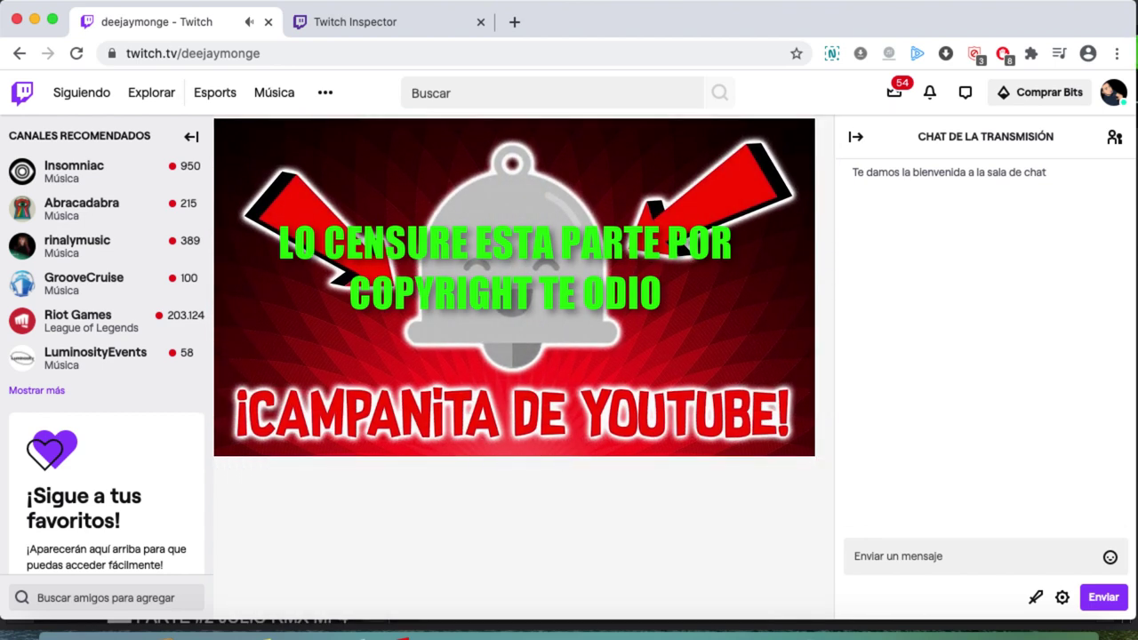
pyautogui.scroll(8, 523, 534)
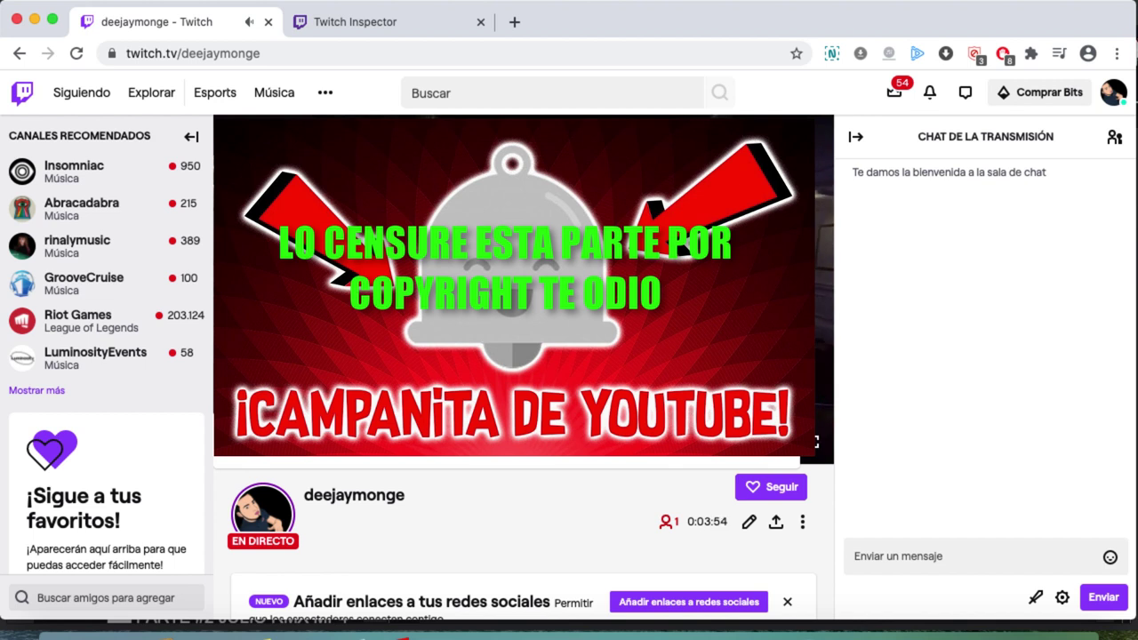